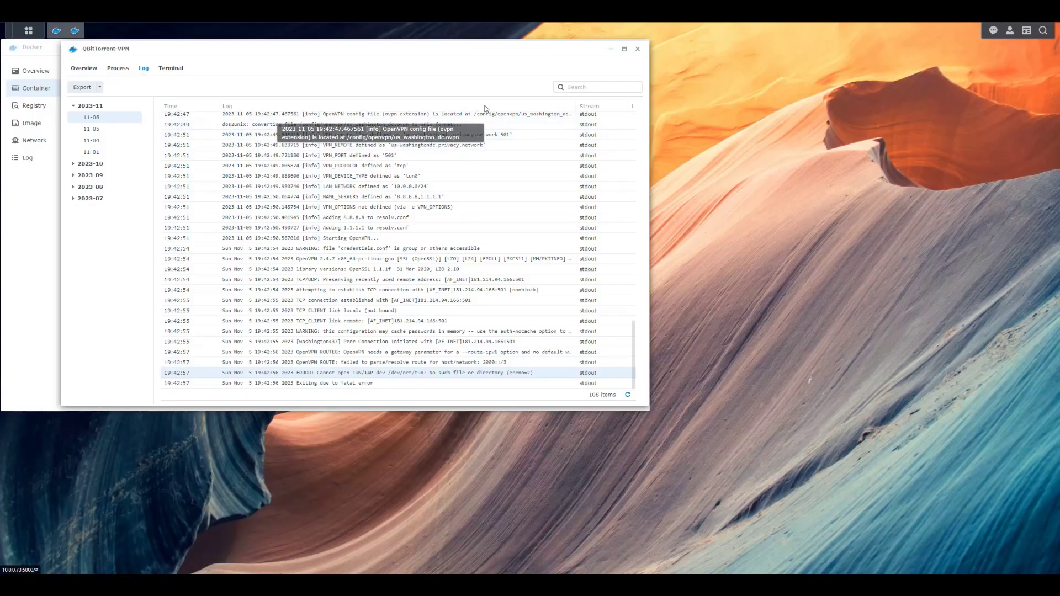
Step: Close the QBitTorrent-VPN container log window
left_click(637, 49)
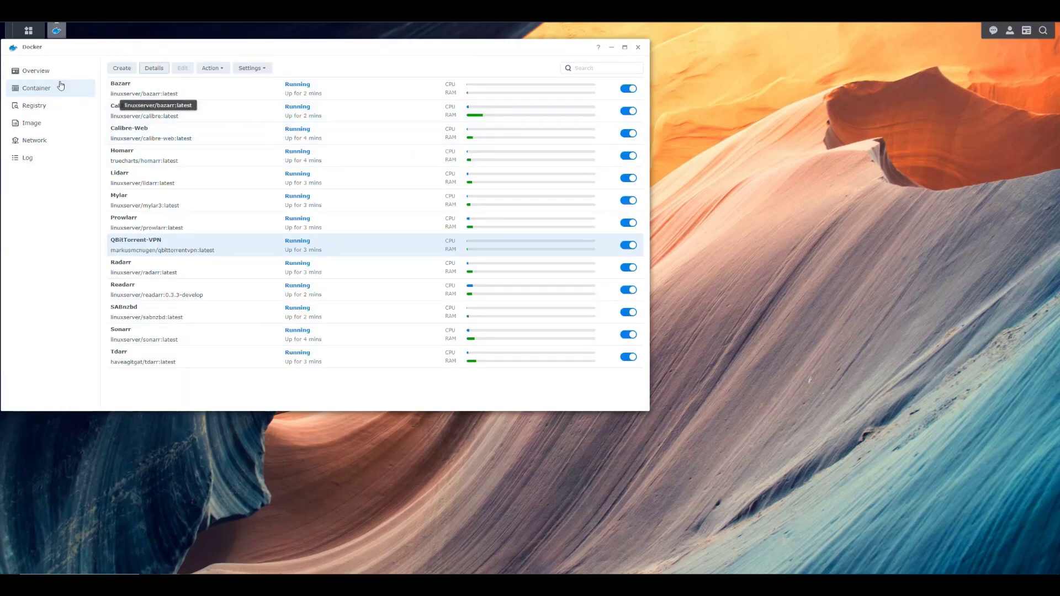
Step: Go to Control Panel's Network Interface list and select the existing VPN entry
left_click(28, 33)
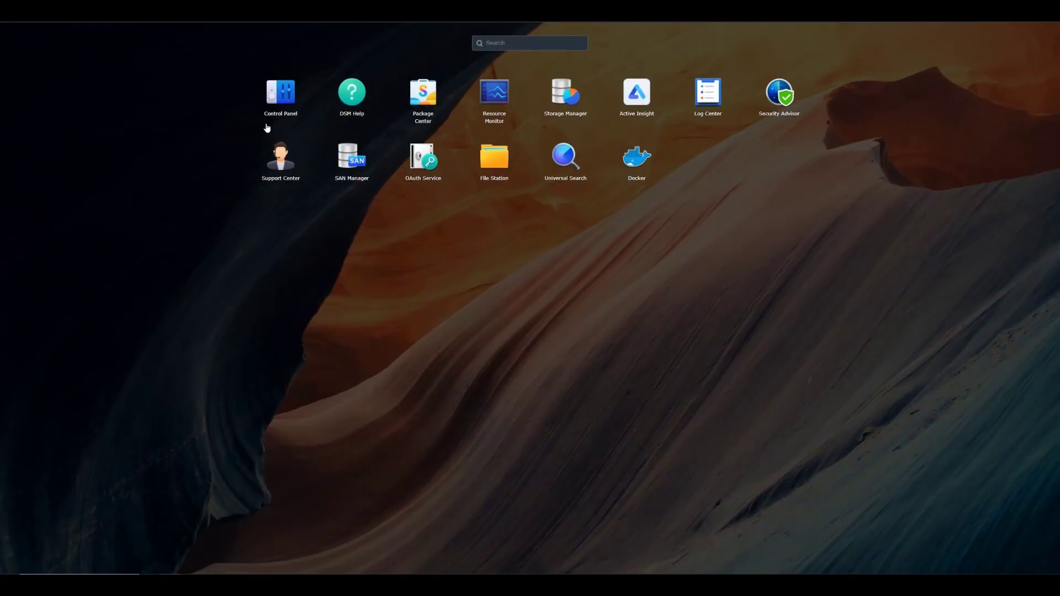
left_click(281, 93)
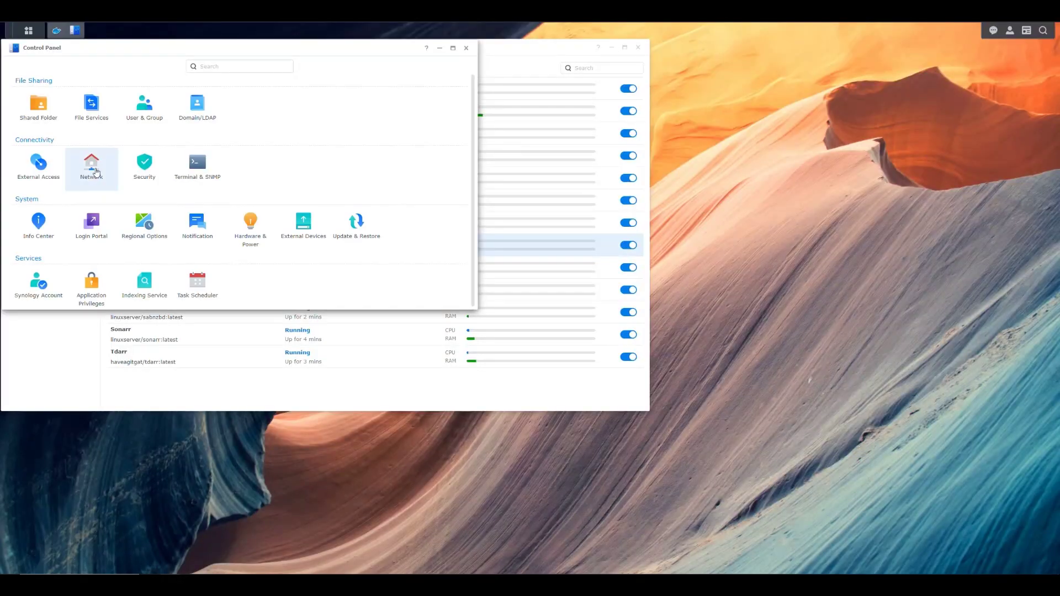
left_click(91, 165)
left_click(174, 68)
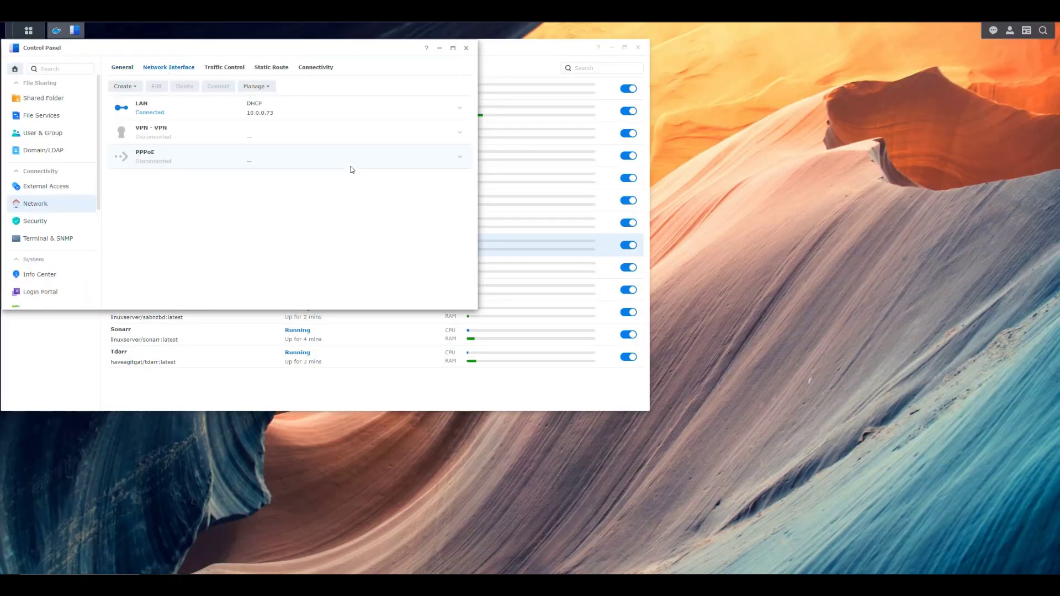
left_click(269, 134)
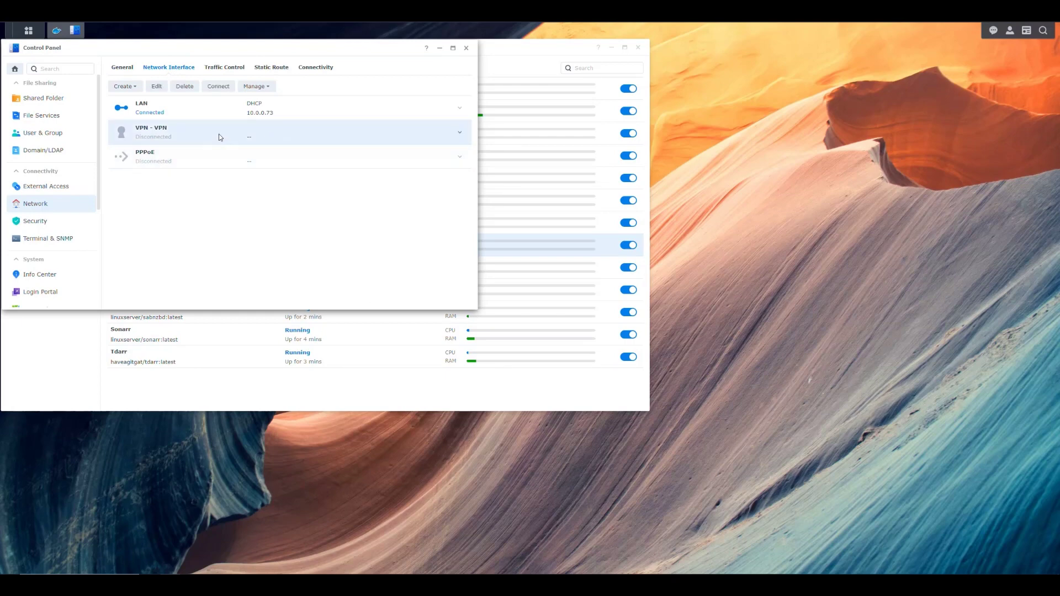
Step: Start a new OpenVPN profile named Provider with the VPN account user name and password
left_click(128, 89)
left_click(139, 102)
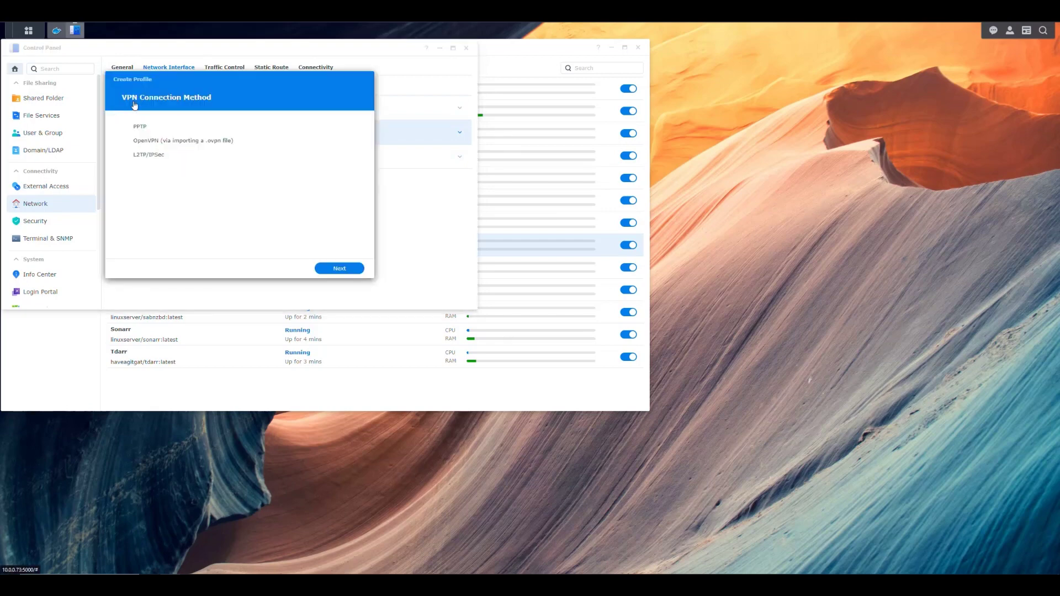
left_click(145, 141)
left_click(346, 268)
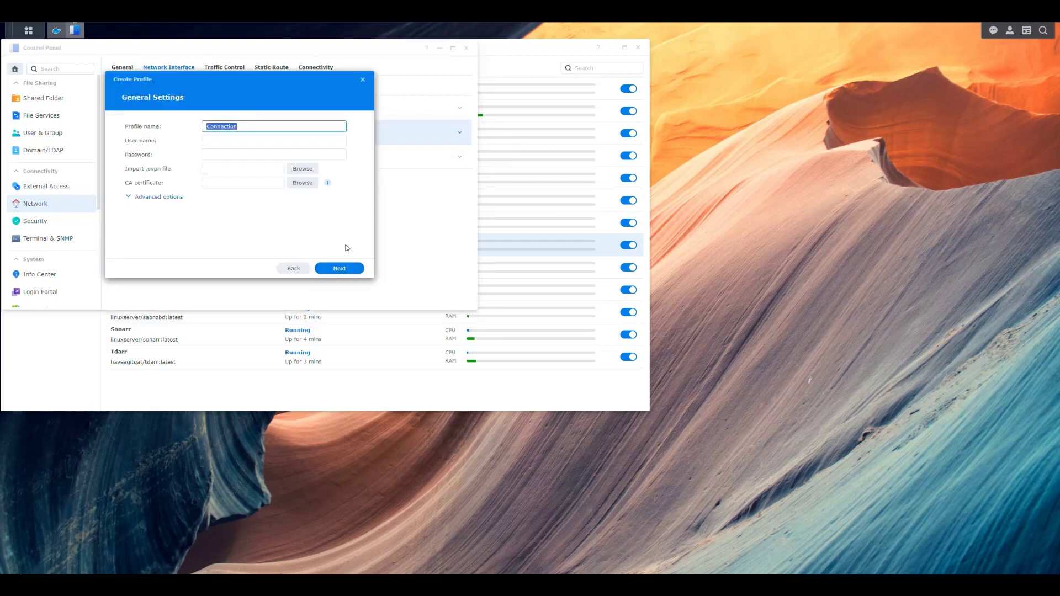
type("Provider")
left_click(280, 140)
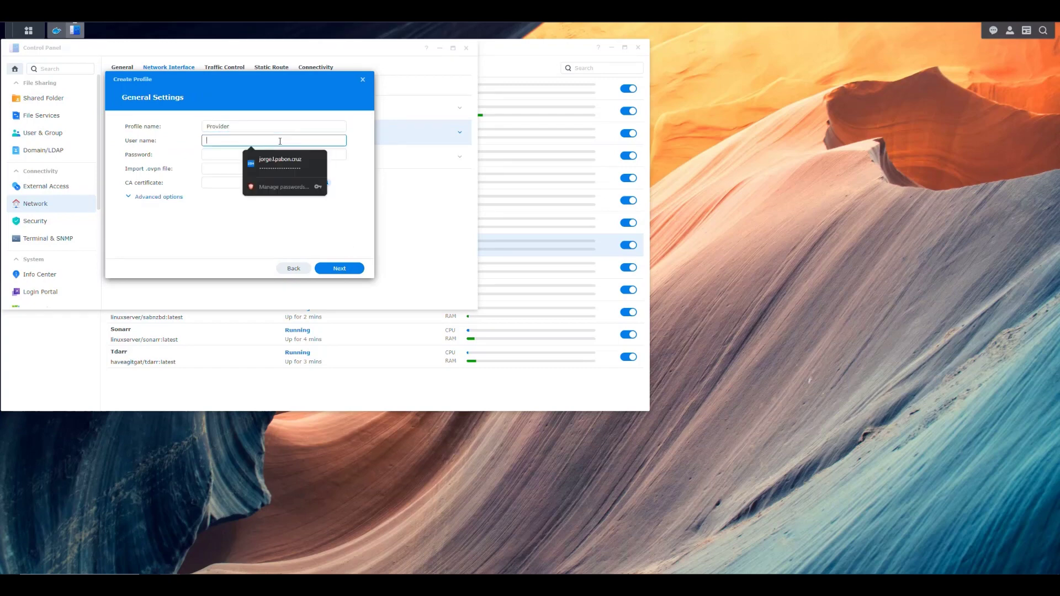
type("username")
key("Tab")
type("******")
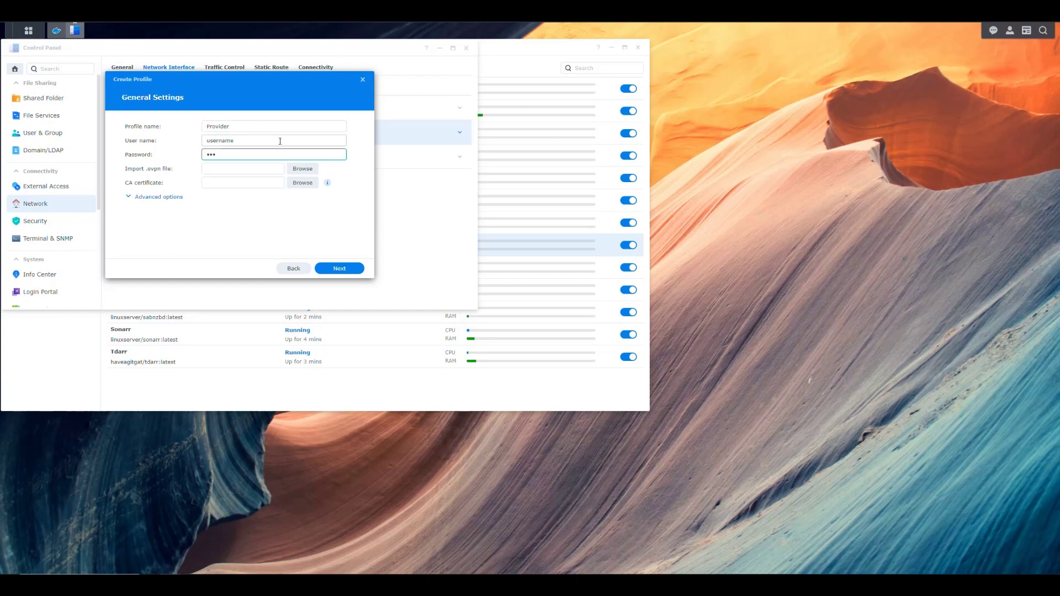
type("*****")
Step: Import us_washington_dc.ovpn and the ca.rsa.4096.crt certificate, then finish the profile
left_click(303, 169)
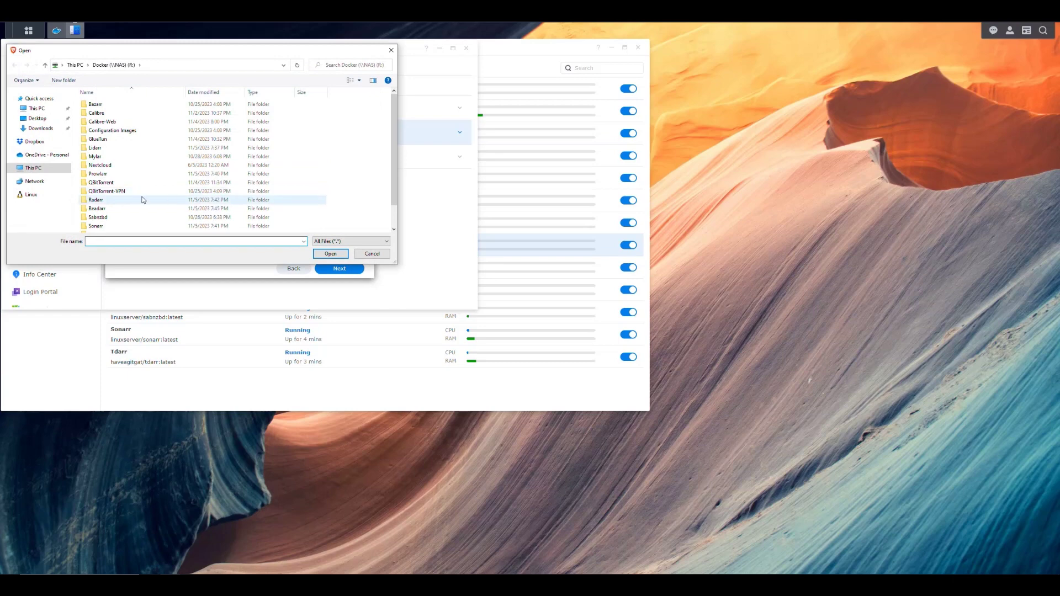
double_click(120, 192)
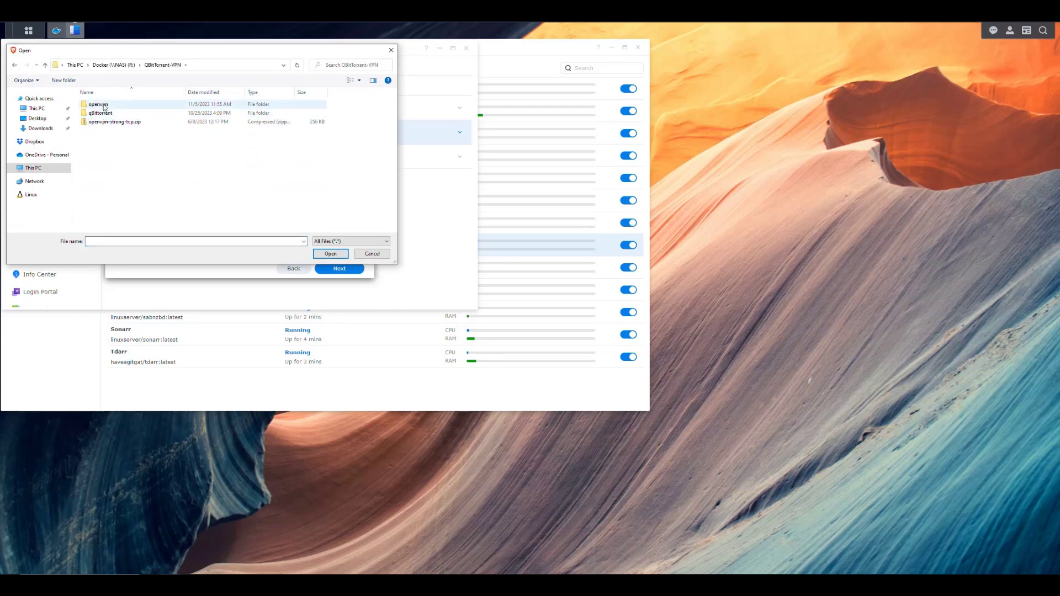
double_click(104, 105)
left_click(131, 131)
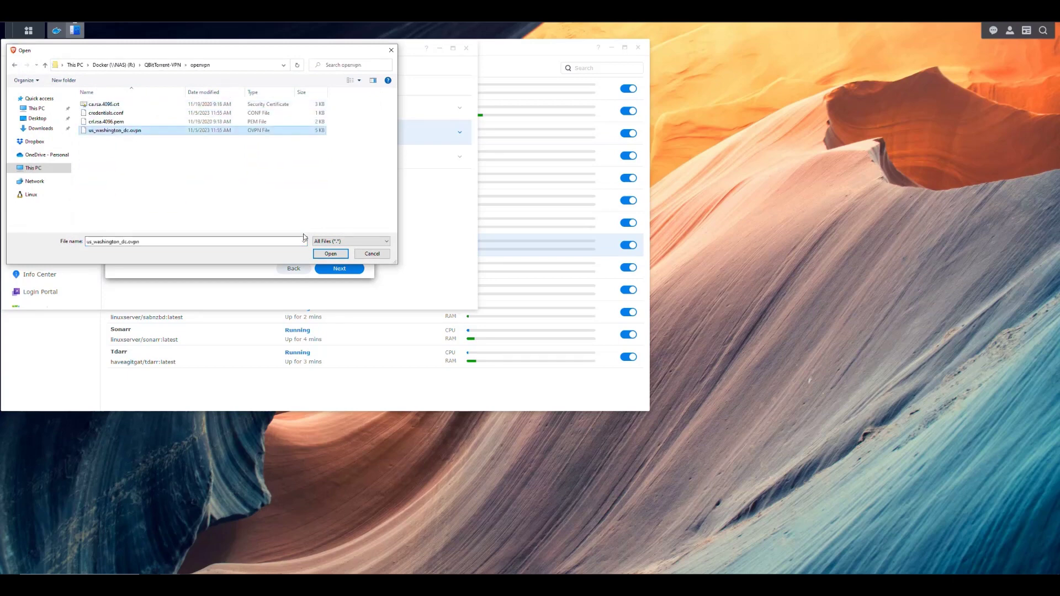
left_click(330, 253)
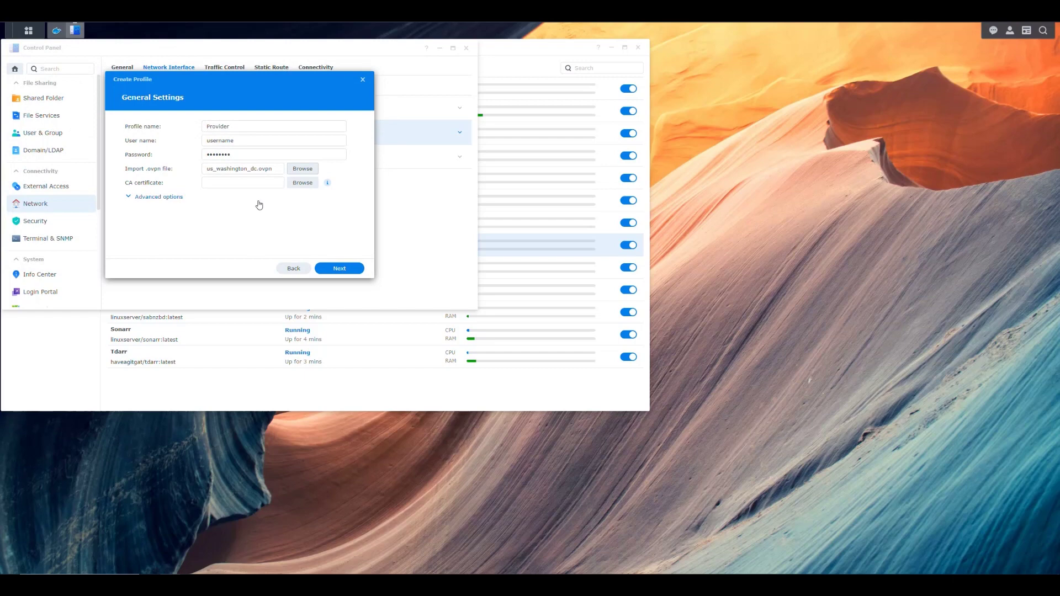
left_click(303, 182)
left_click(104, 104)
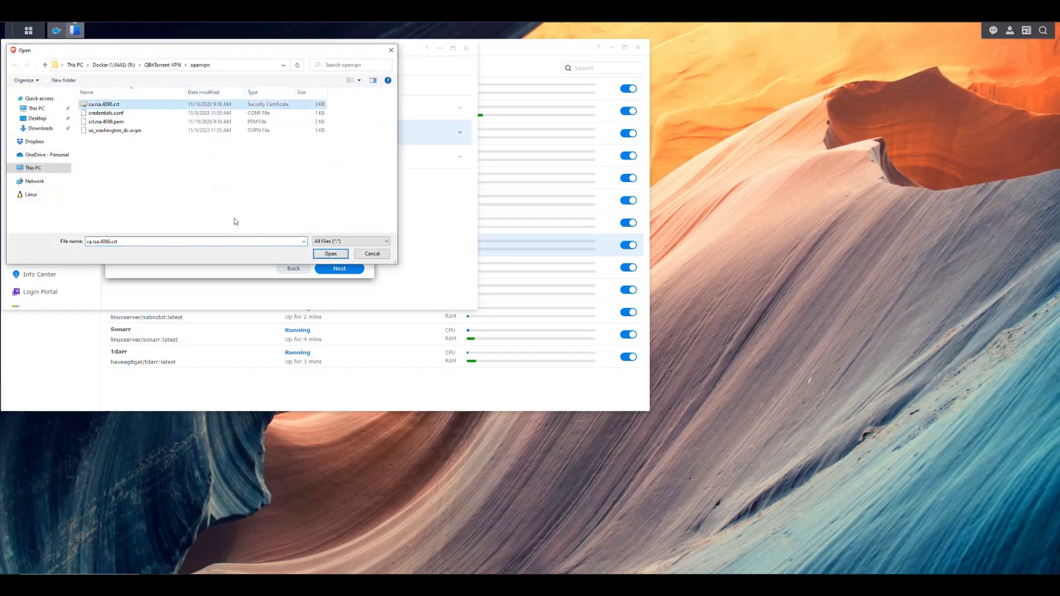
left_click(330, 253)
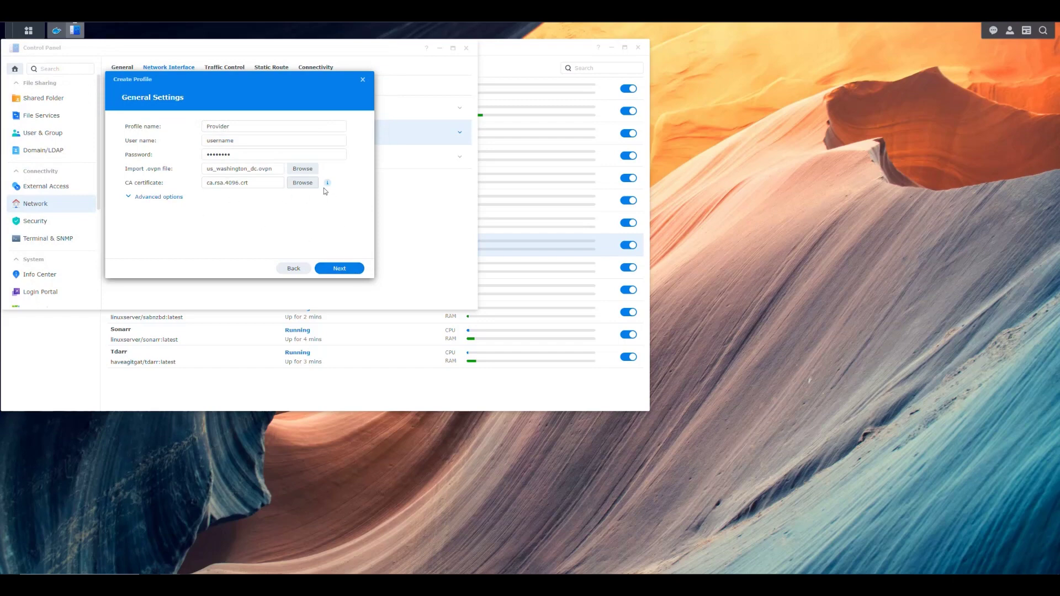
left_click(363, 80)
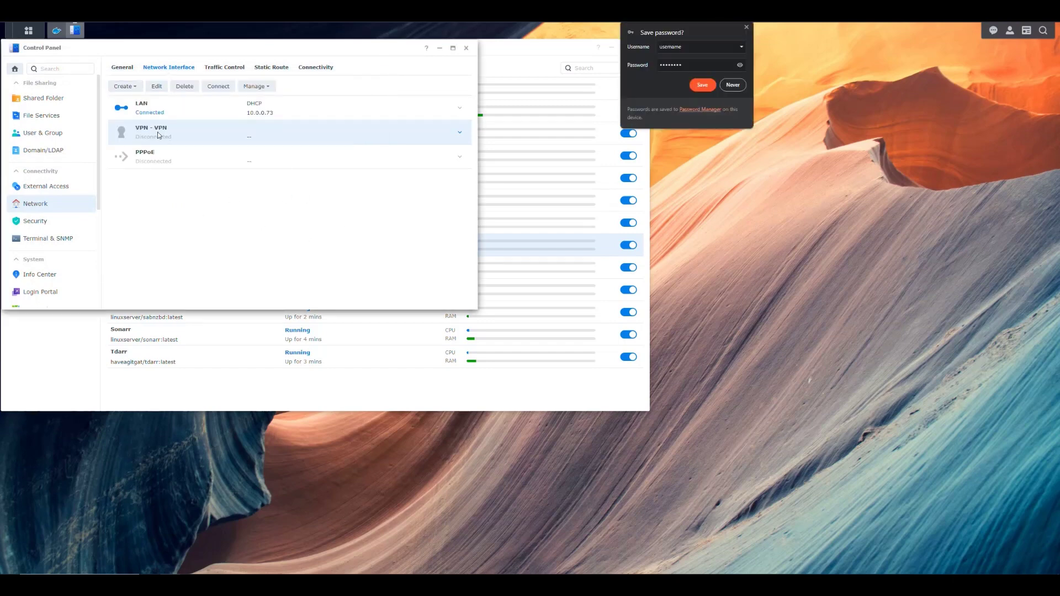
Step: Dismiss the save-password prompt, review the VPN profile's connection details, and close Control Panel
left_click(746, 28)
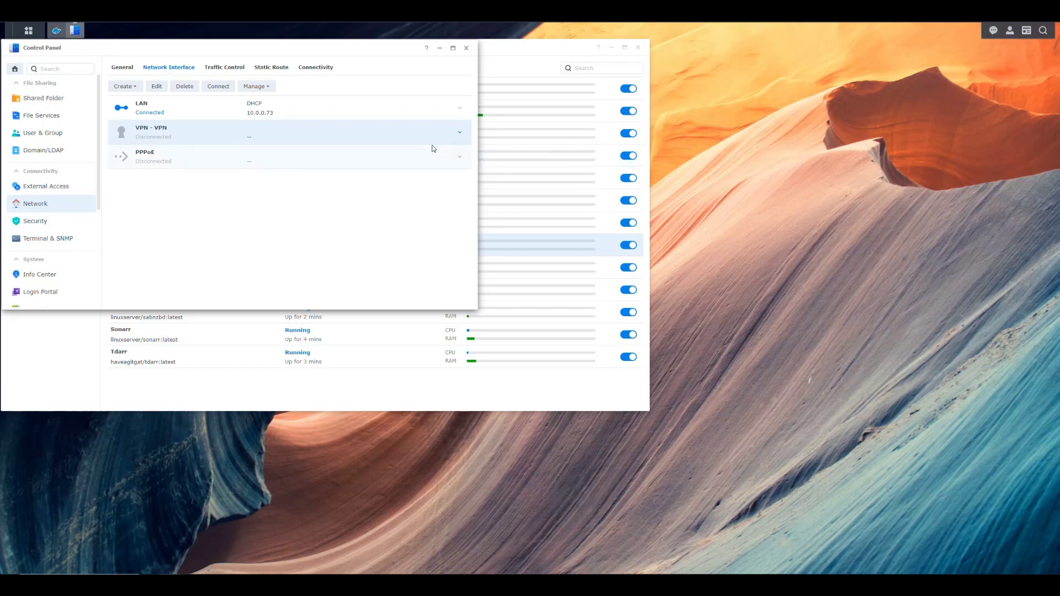
left_click(459, 133)
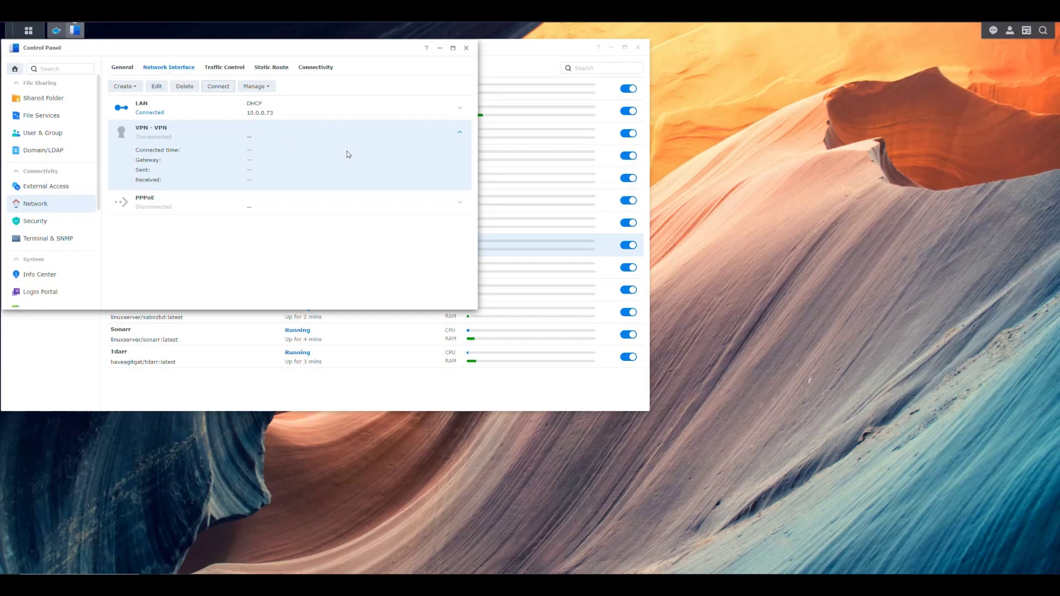
left_click(459, 132)
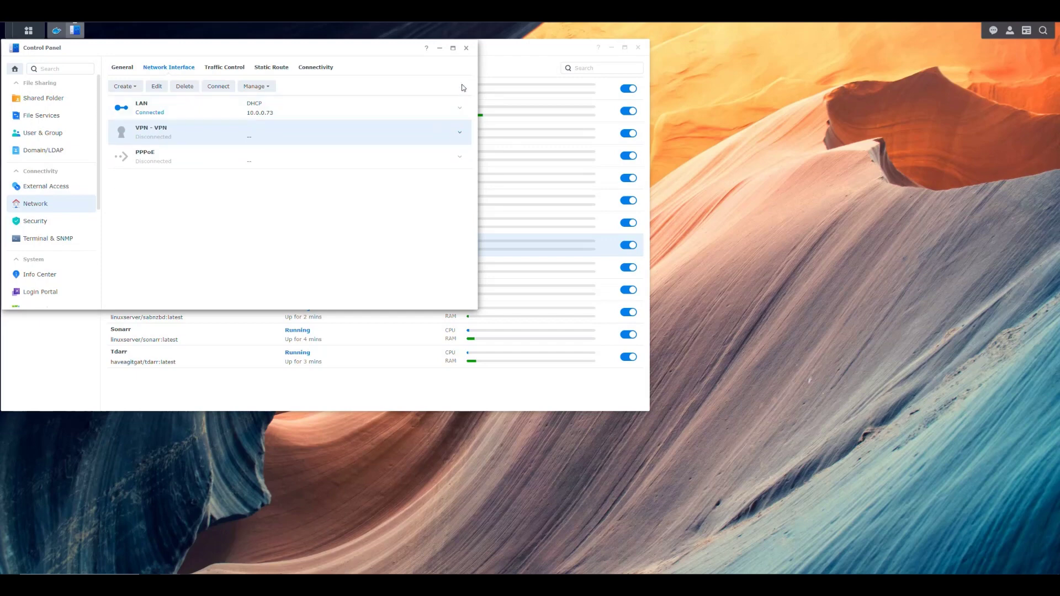
left_click(466, 49)
Step: Restart the QBitTorrent-VPN container from its right-click Action menu
right_click(204, 250)
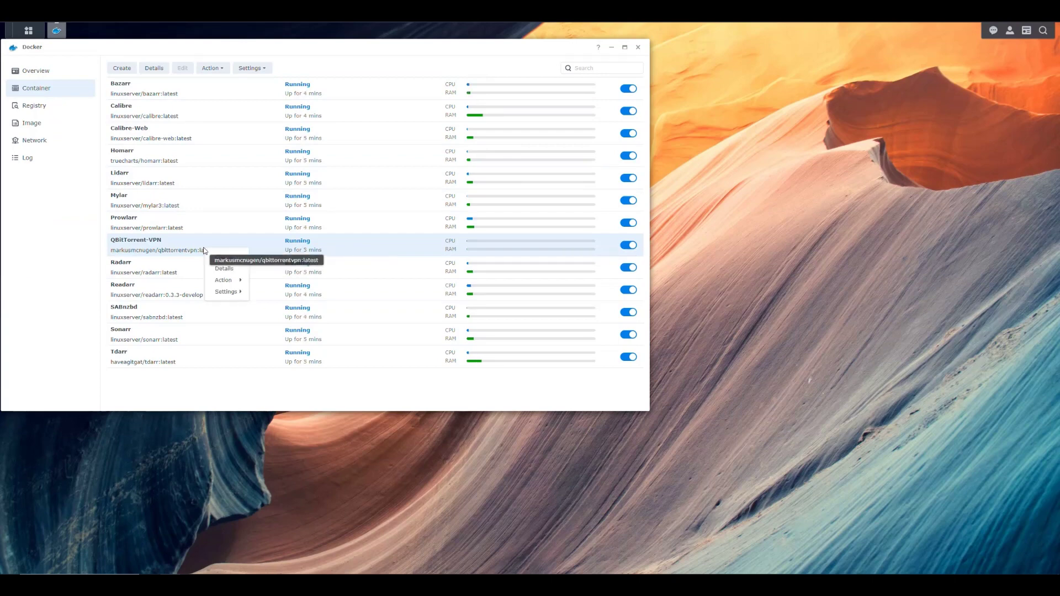
mouse_move(226, 280)
left_click(269, 306)
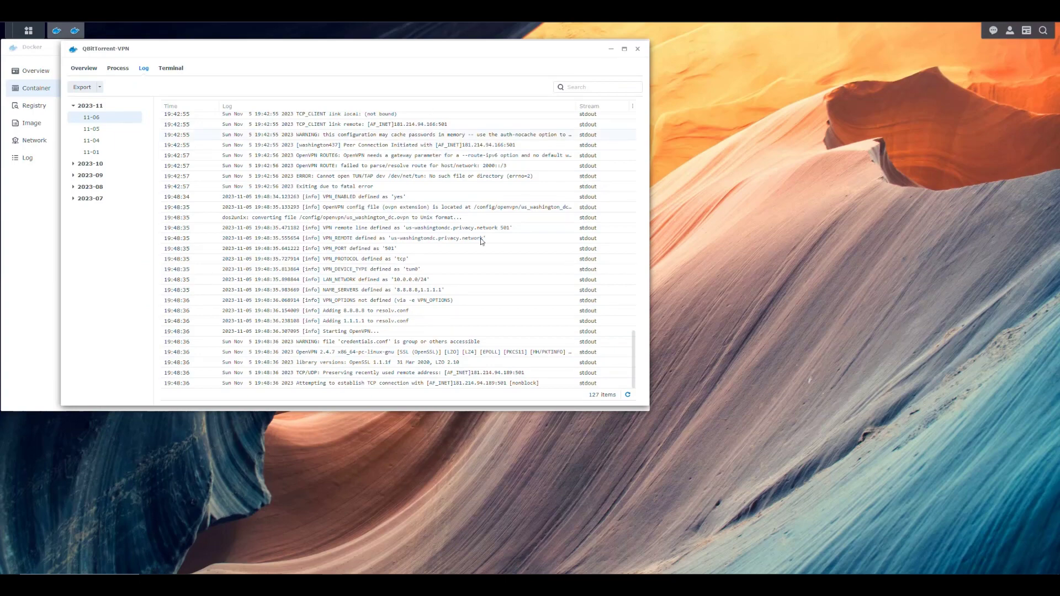
Step: Reload the container log repeatedly to confirm tun0 opened and qBittorrent started, then close it
left_click(627, 395)
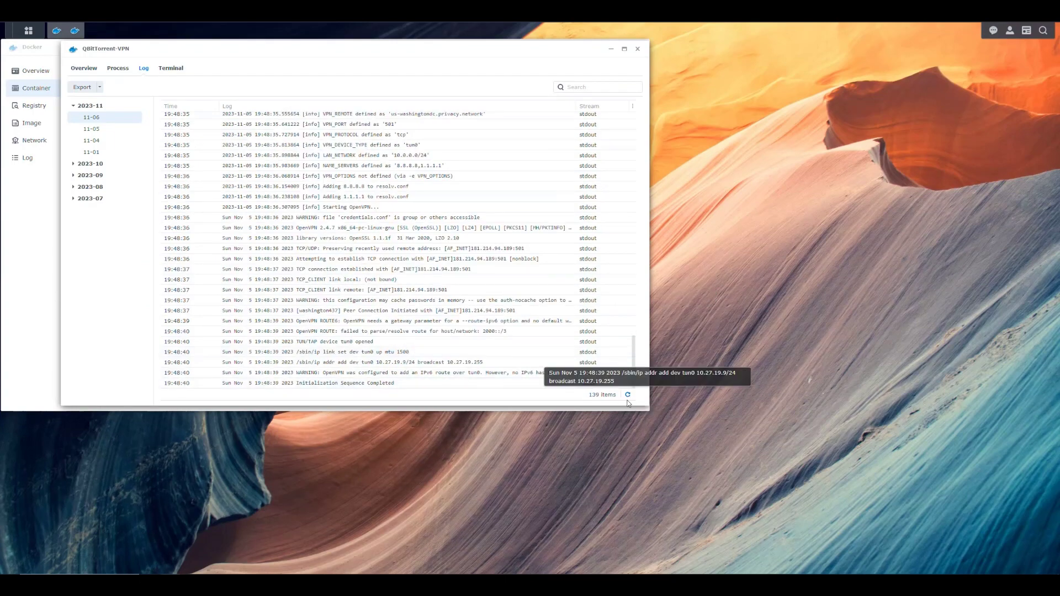
left_click(628, 395)
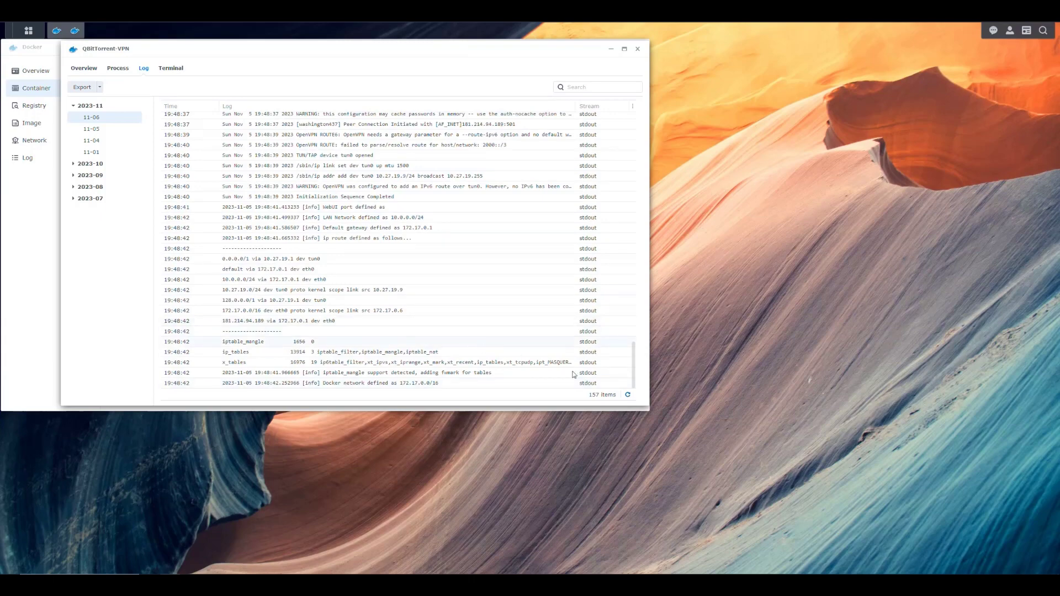
left_click(627, 395)
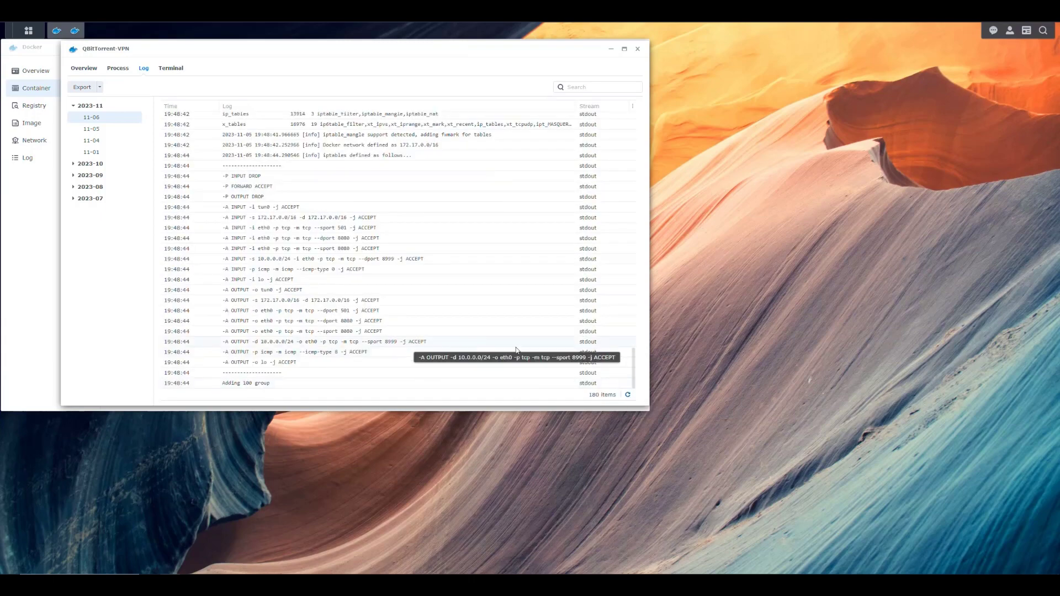
left_click(628, 395)
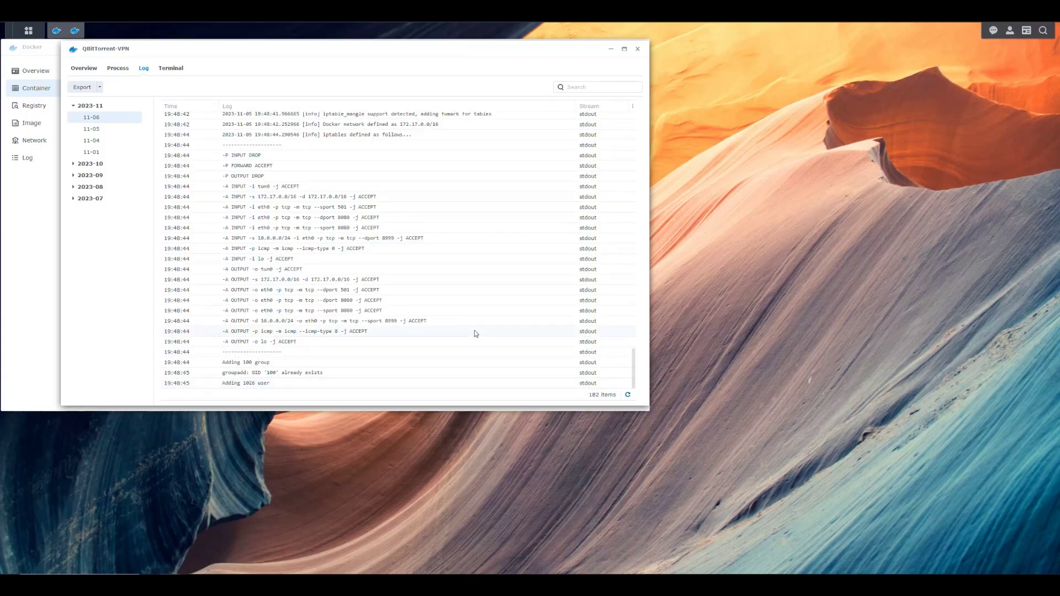
left_click(628, 395)
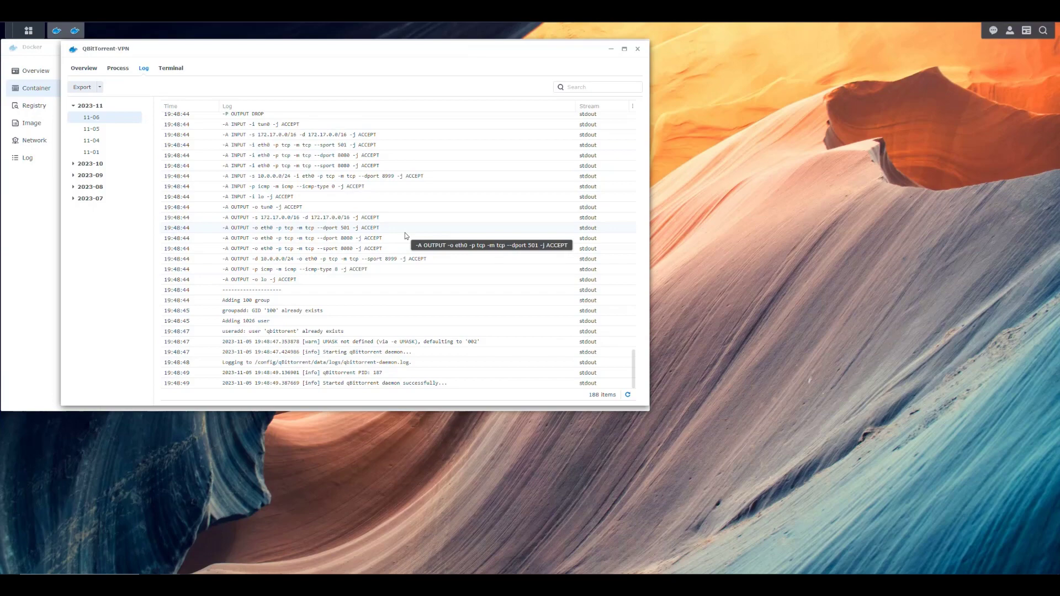
left_click(637, 48)
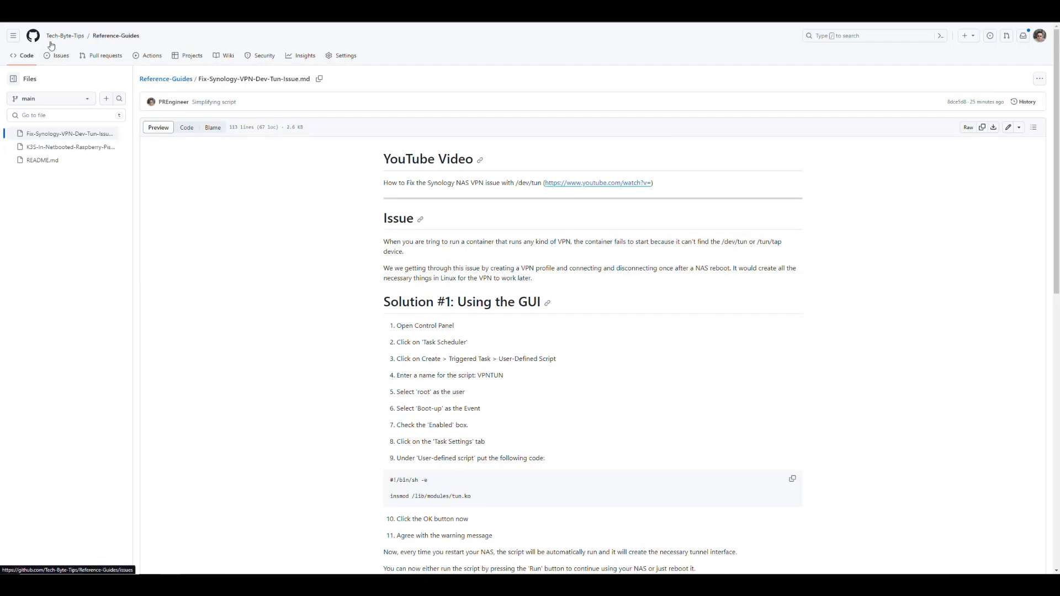
mouse_move(72, 43)
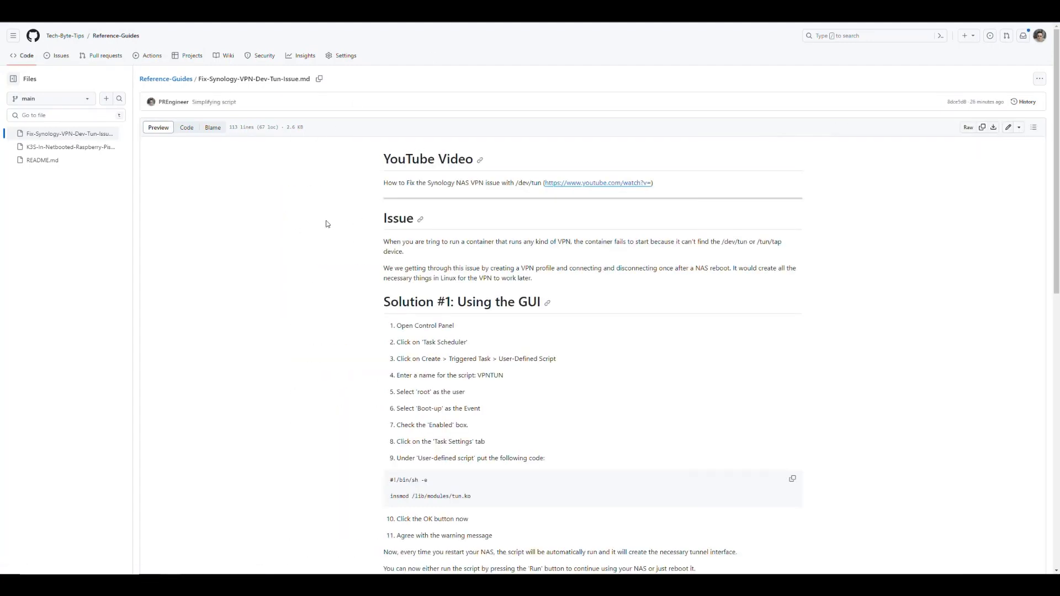
scroll(326, 224, "down", 2)
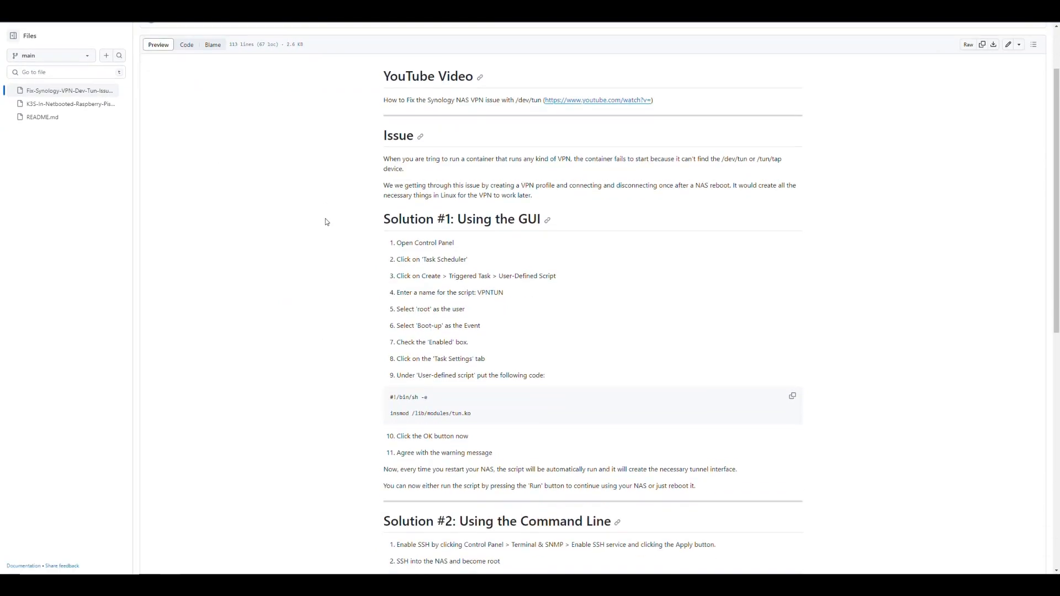
scroll(337, 211, "down", 1)
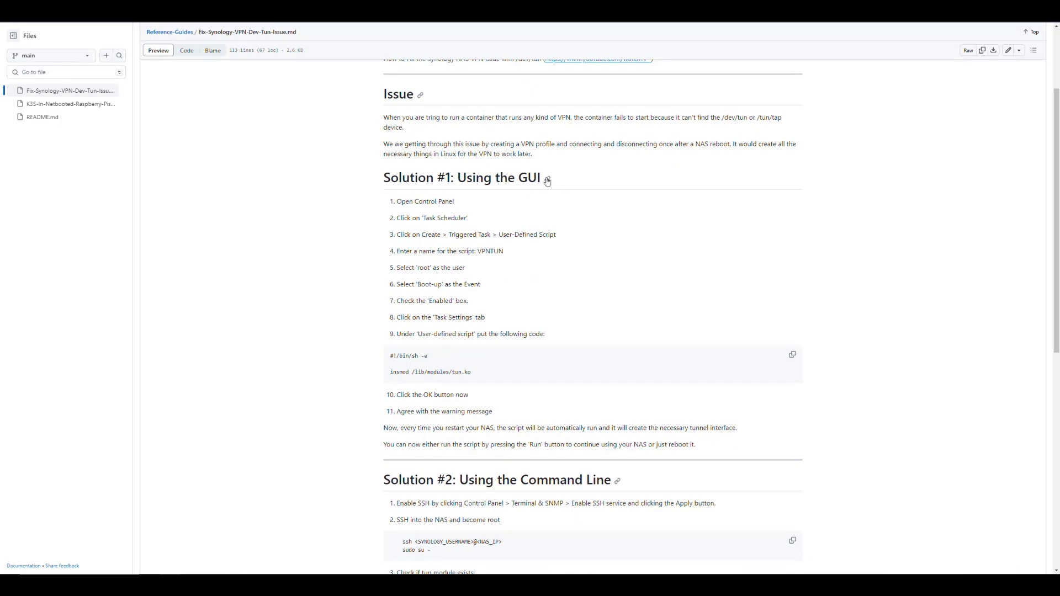
left_click_drag(376, 180, 541, 181)
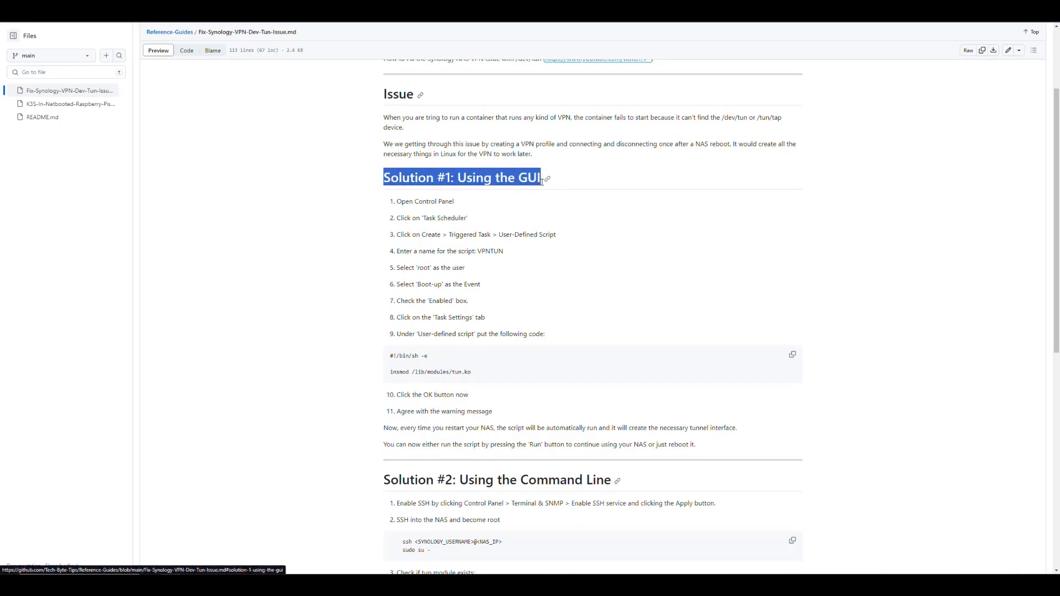
left_click(310, 256)
scroll(338, 236, "down", 4)
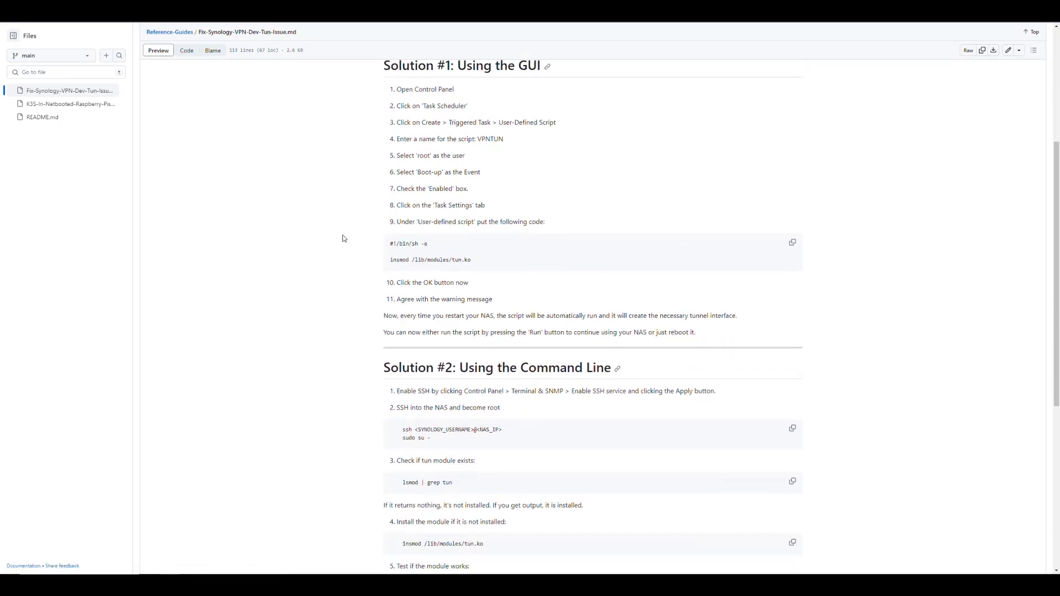
left_click_drag(385, 282, 599, 286)
left_click(599, 286)
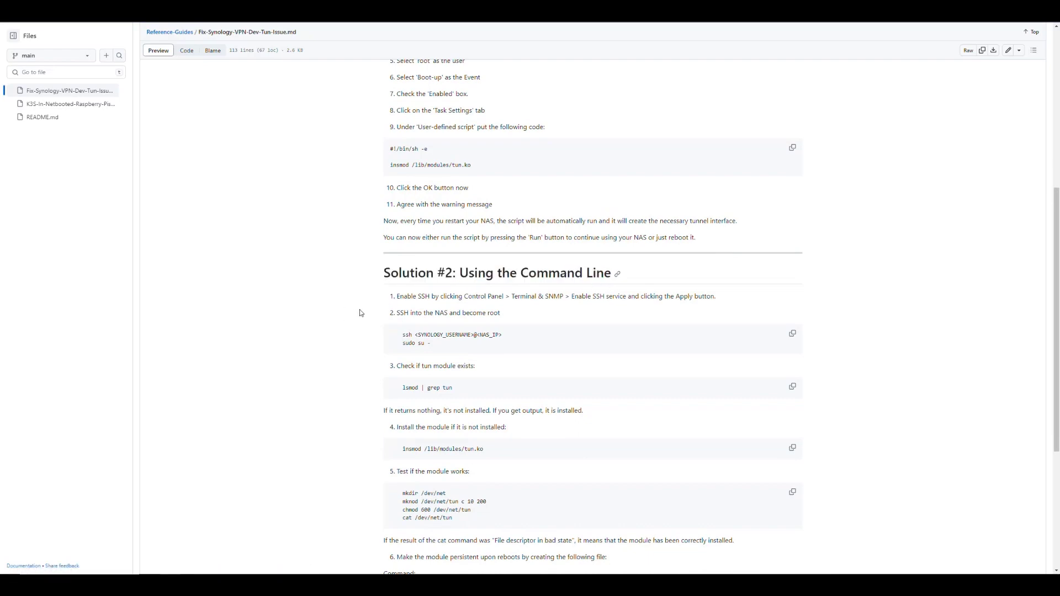
scroll(360, 314, "up", 4)
scroll(360, 314, "up", 2)
scroll(358, 312, "down", 1)
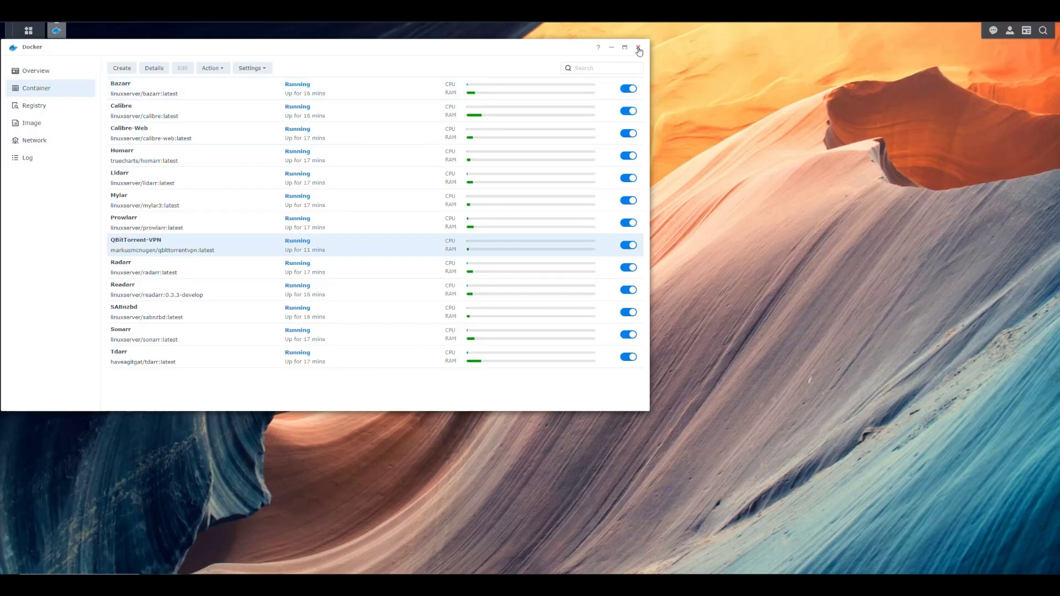
Step: Start a new triggered user-defined script task in Control Panel's Task Scheduler
left_click(638, 48)
left_click(30, 114)
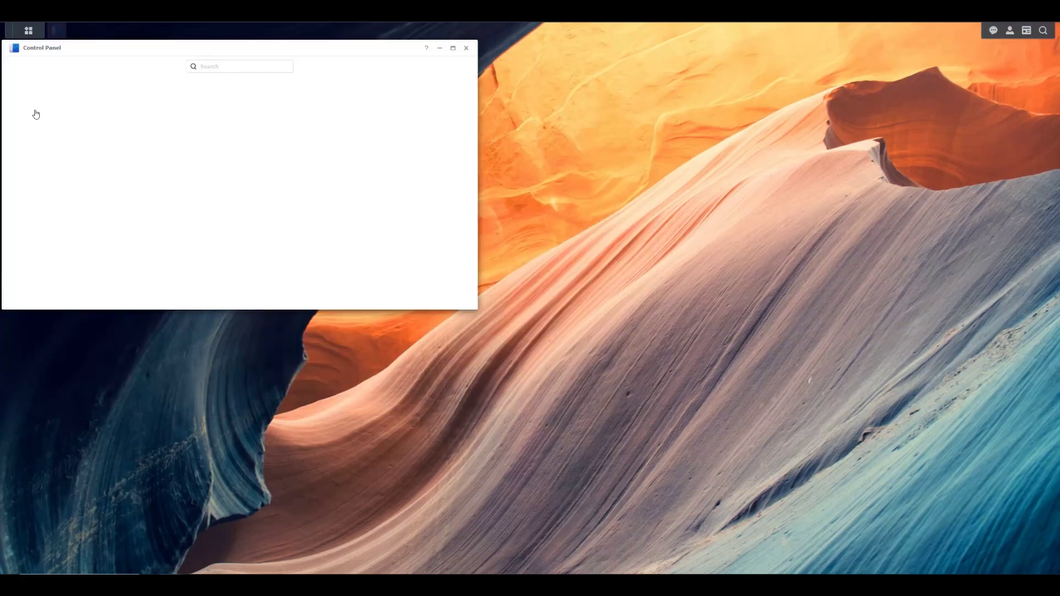
left_click(200, 280)
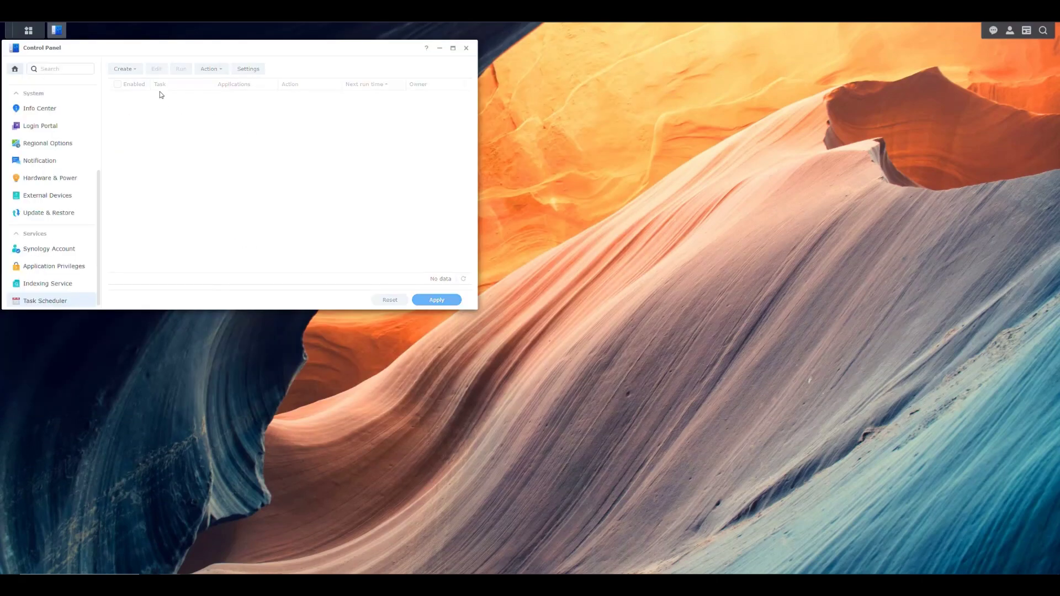
left_click(133, 72)
mouse_move(146, 95)
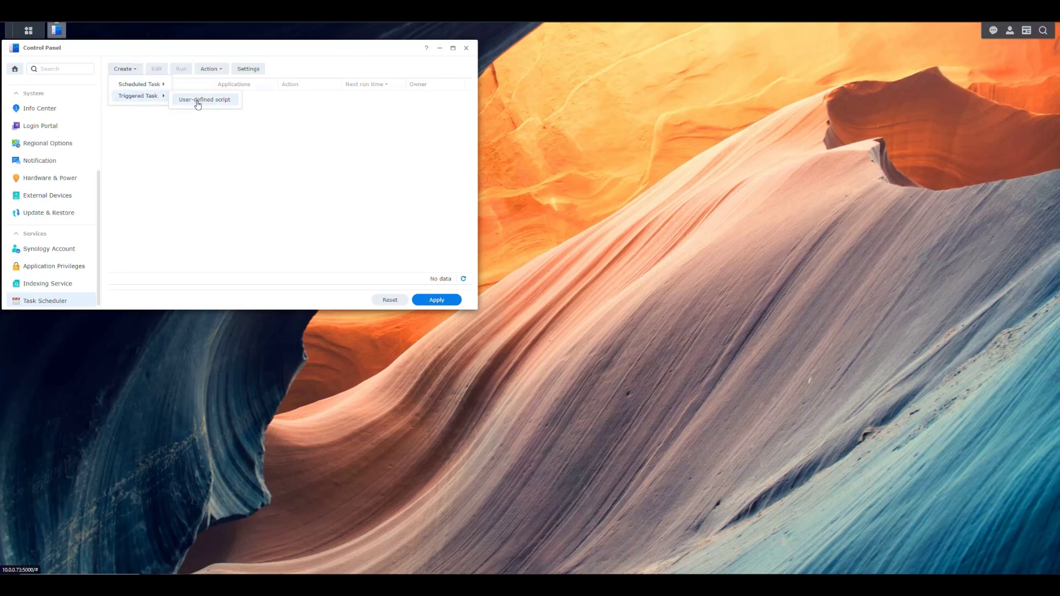
left_click(209, 105)
Step: Name the task DEVTUN, run it as root on the Boot-up event, and return to the guide
left_click(246, 122)
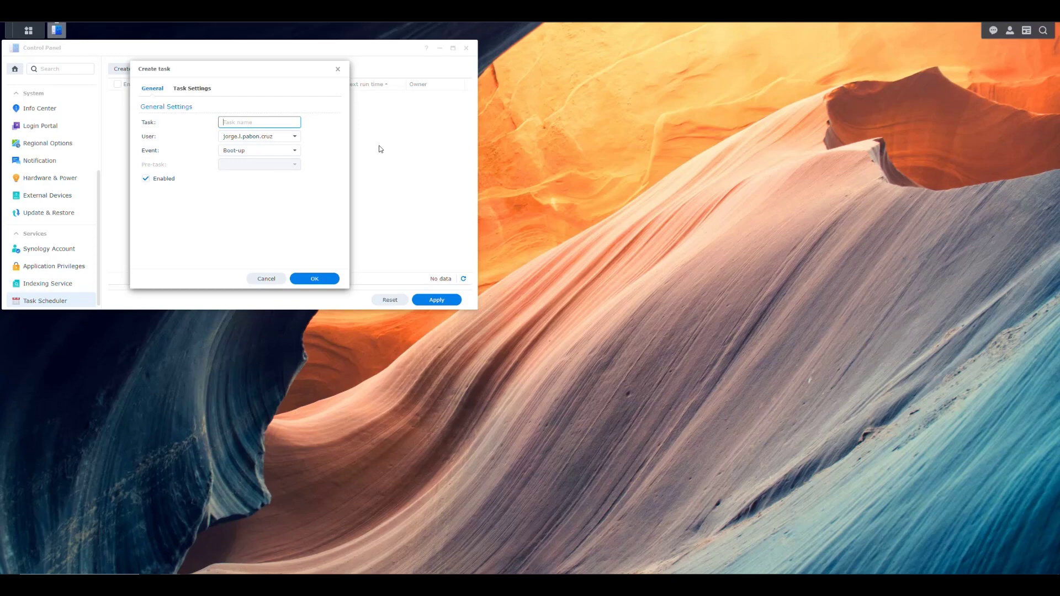
type("DEVTUN")
left_click(241, 138)
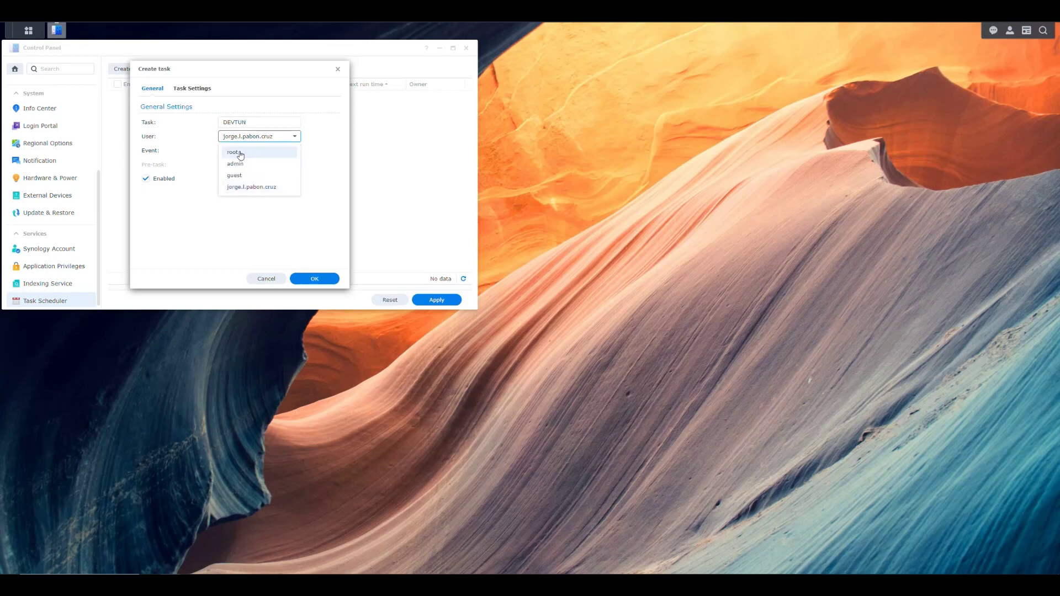
left_click(239, 155)
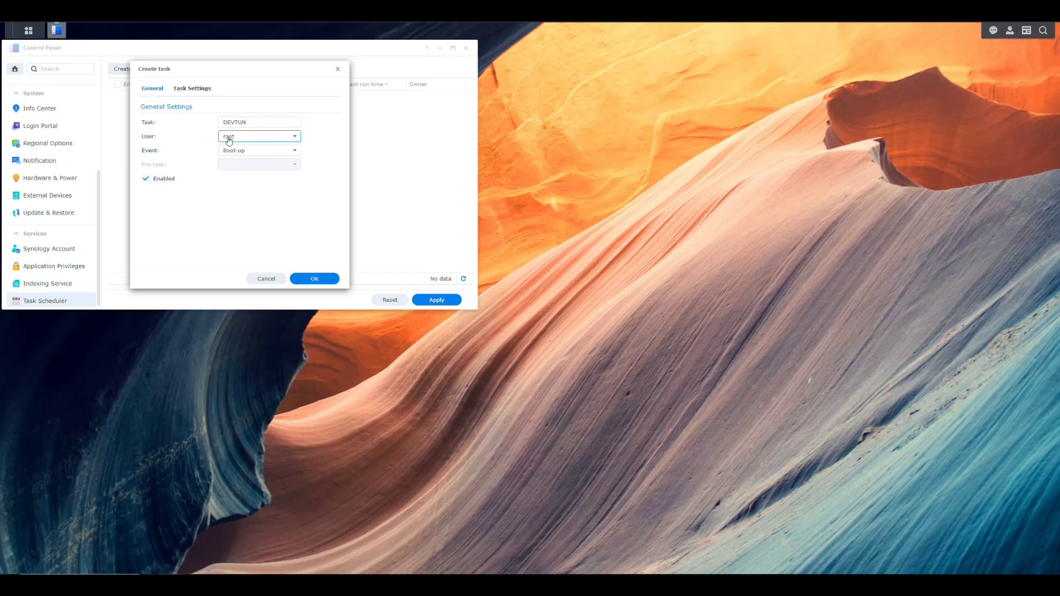
left_click(243, 151)
left_click(246, 153)
left_click(245, 157)
left_click(246, 161)
key("alt+Tab")
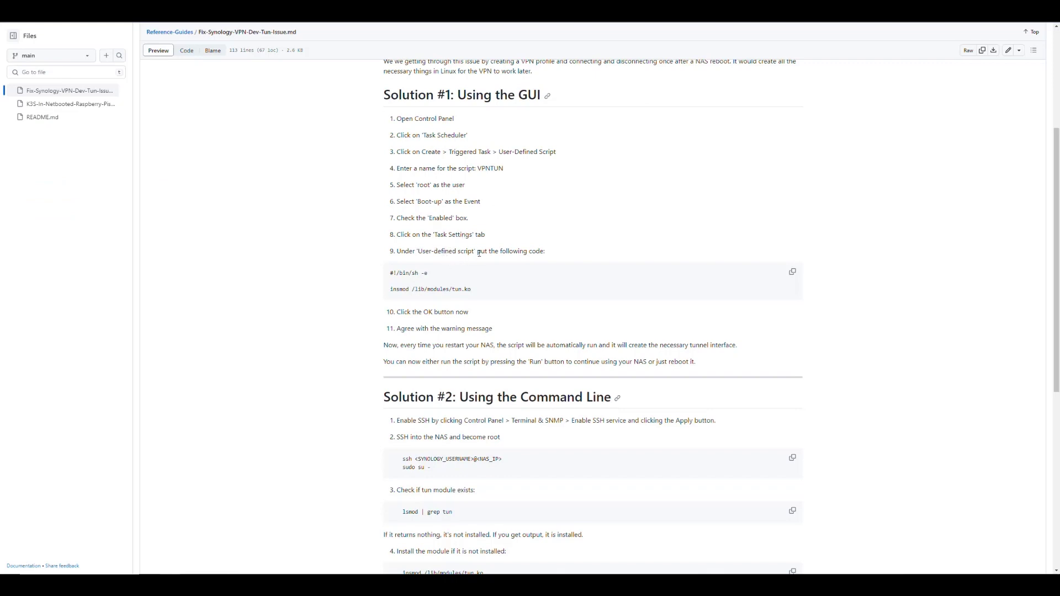
Step: Paste the guide's tun module script into the DEVTUN task's User-defined script box
left_click(792, 272)
key("alt+Tab")
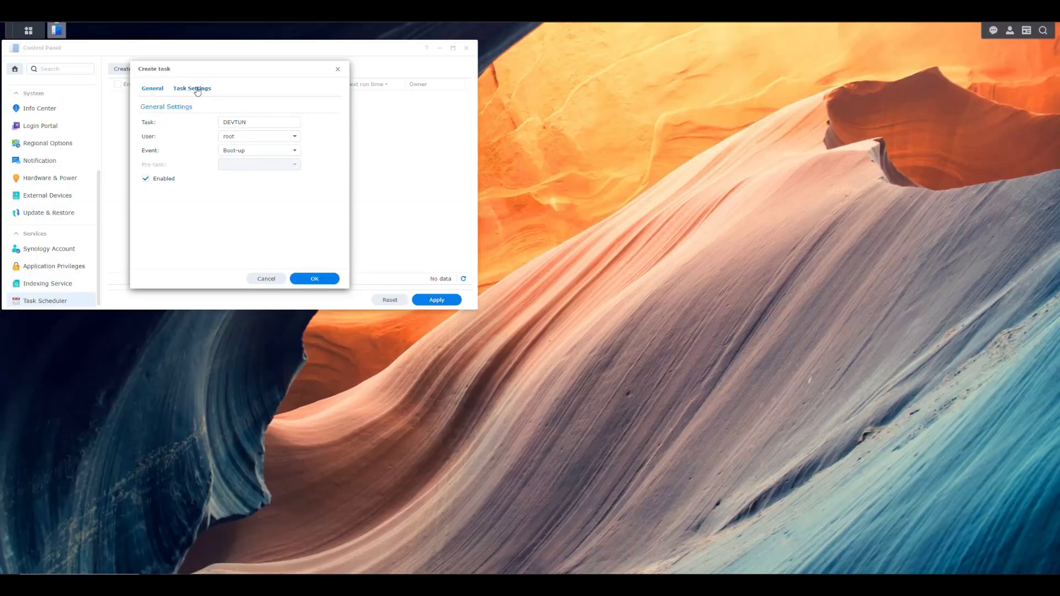
left_click(197, 89)
right_click(184, 218)
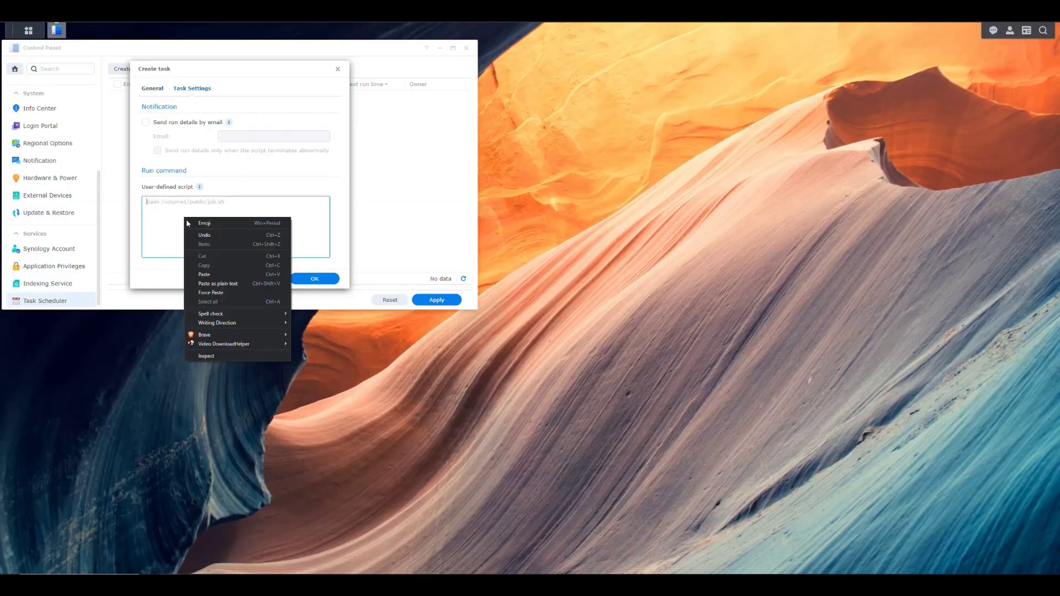
left_click(205, 275)
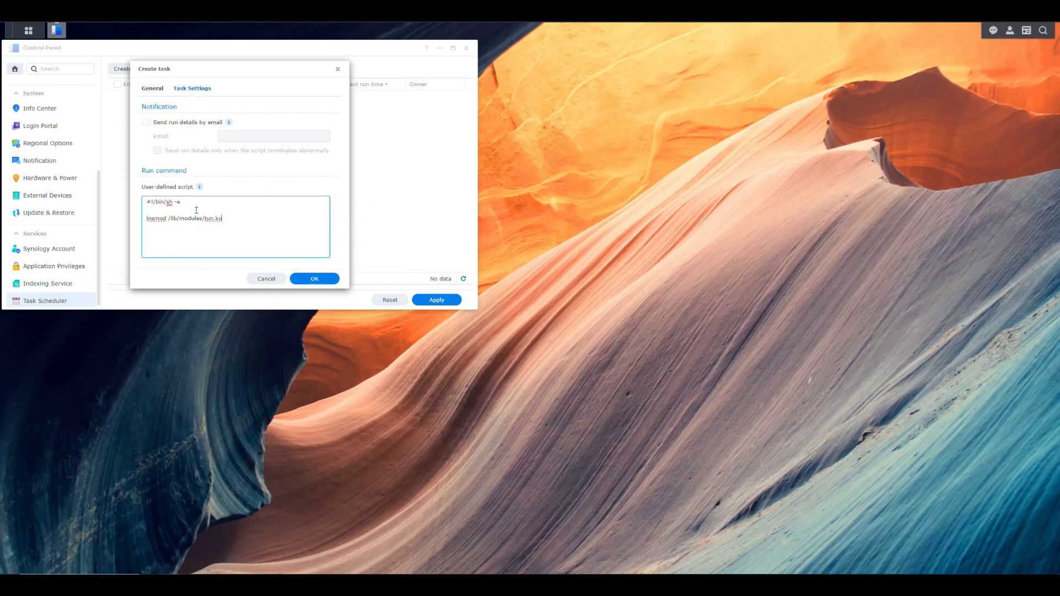
Step: Highlight the #!/bin/sh -e line, insmod command and /lib/modules/tun.ko path, then save the task
left_click_drag(188, 202, 146, 202)
left_click(181, 203)
left_click_drag(168, 219, 140, 220)
left_click(178, 219)
left_click_drag(224, 219, 168, 220)
left_click(315, 279)
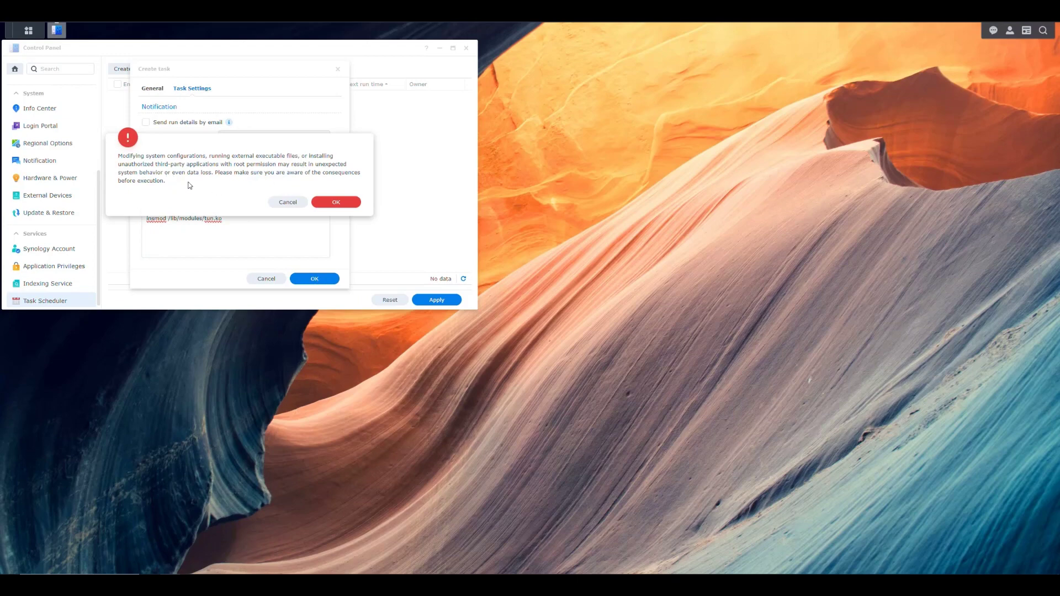
Step: Accept the root-permission warning, apply the DEVTUN task, and close Control Panel
left_click(336, 202)
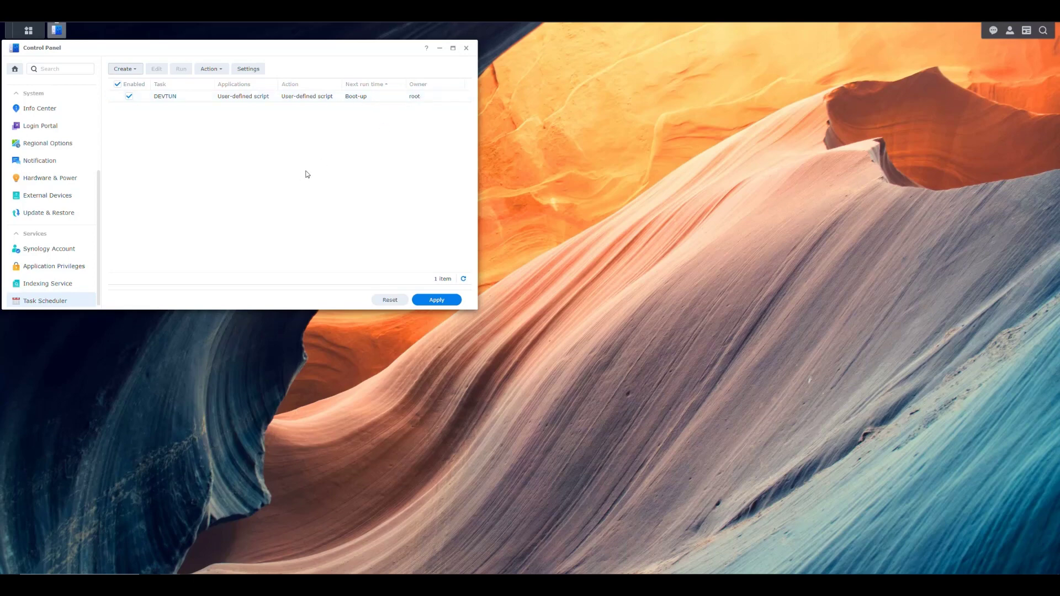
left_click(449, 300)
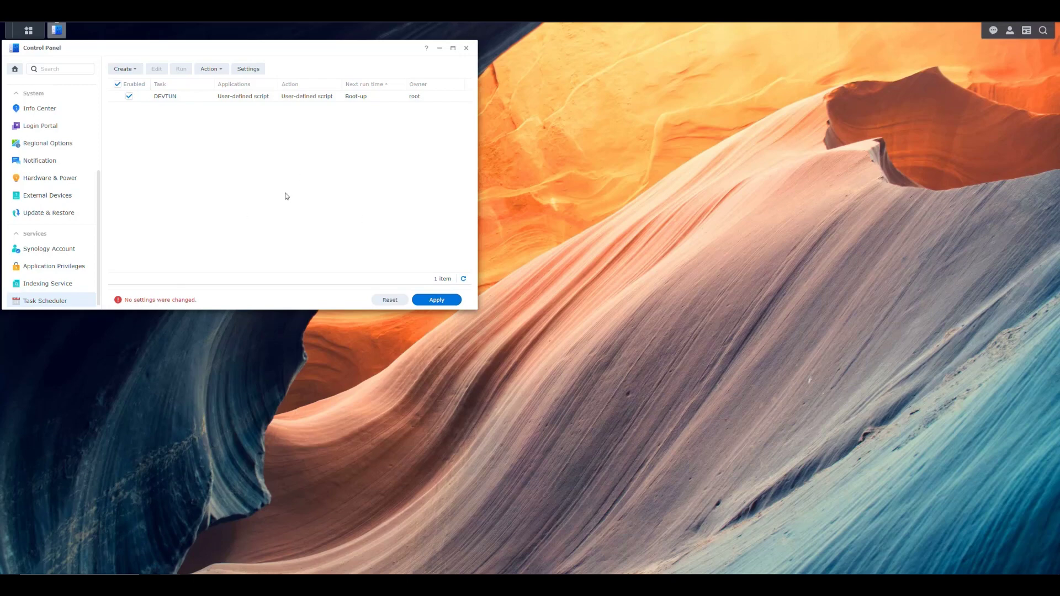
left_click(464, 55)
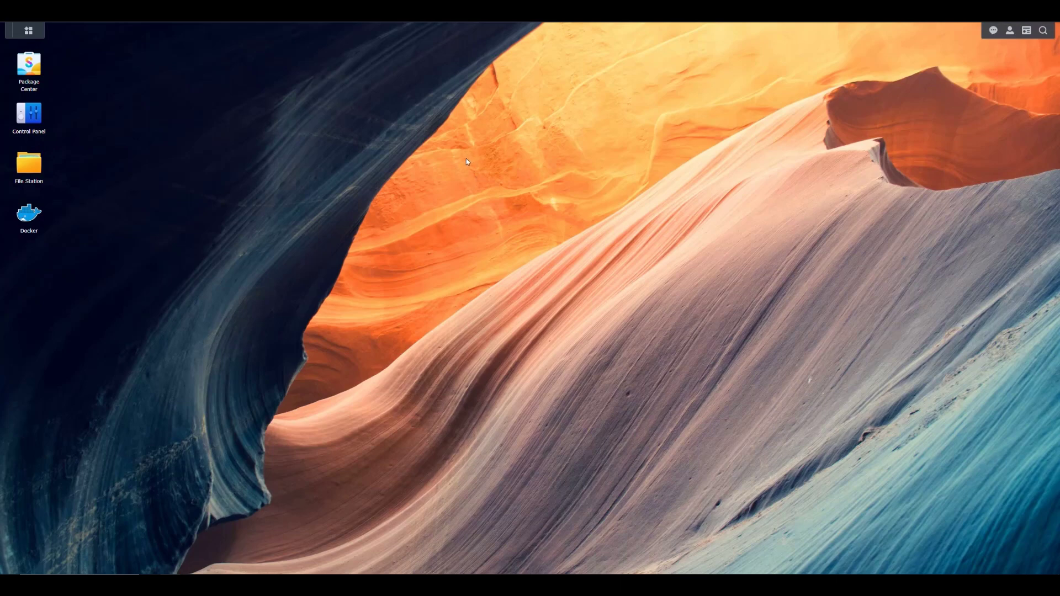
Step: Delete the VPN profile from Control Panel's Network Interface list
double_click(29, 115)
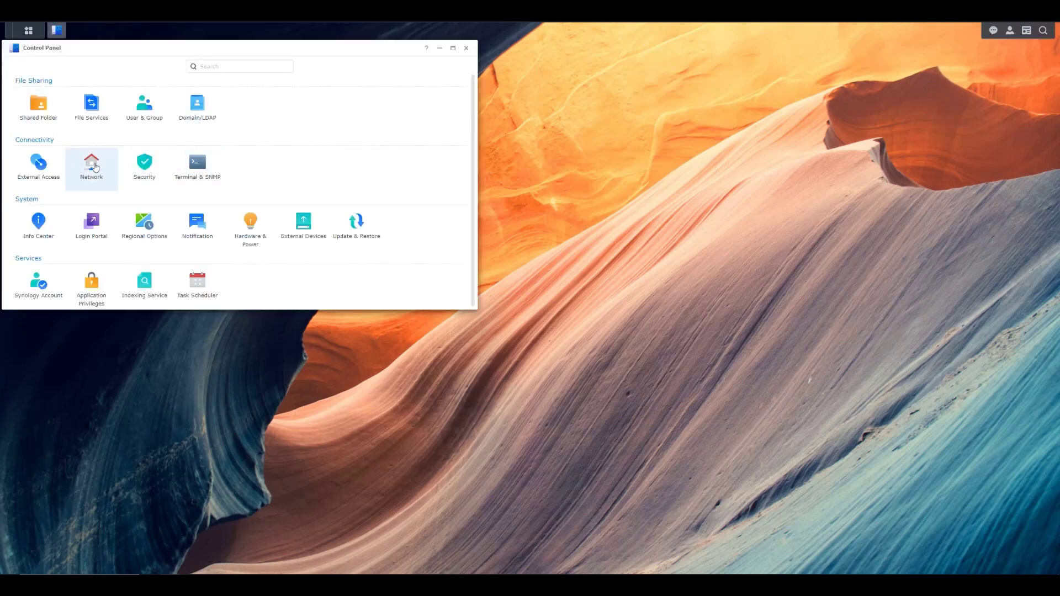
left_click(95, 165)
left_click(165, 67)
left_click(164, 133)
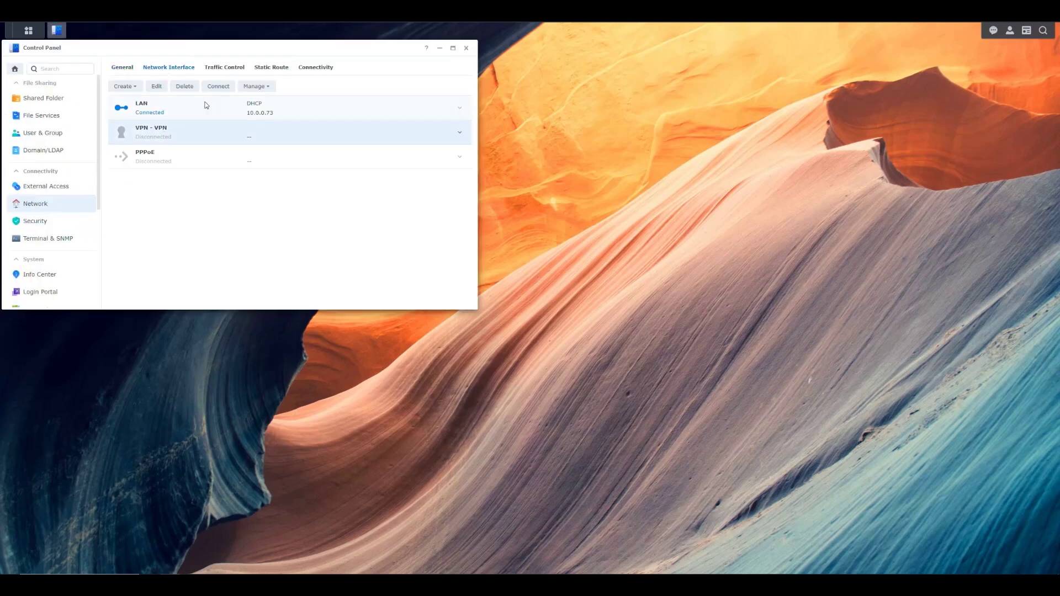
left_click(185, 86)
left_click(308, 195)
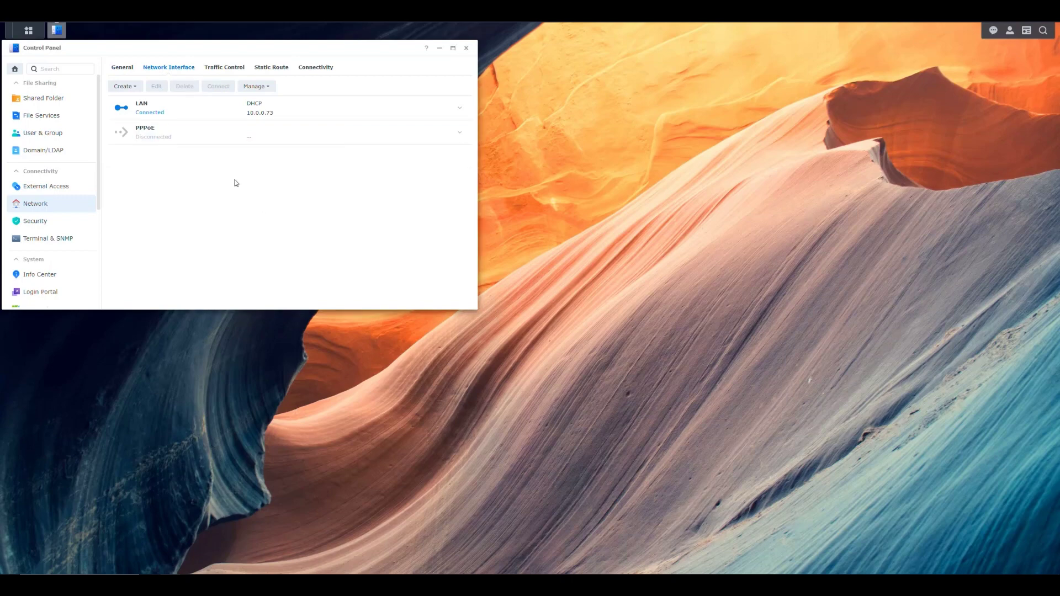
left_click(465, 48)
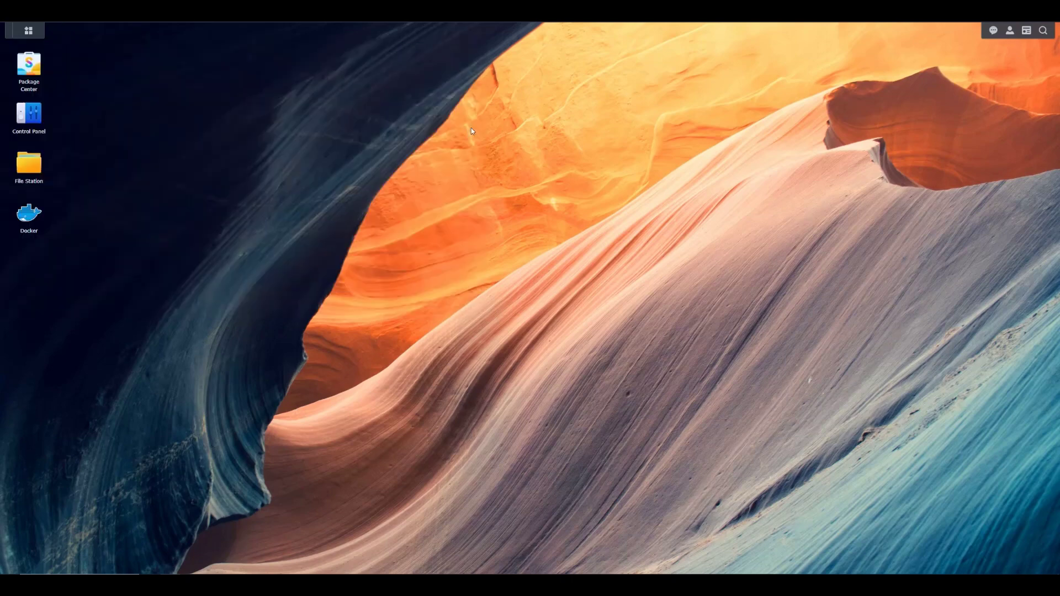
Step: Restart the NAS from the account menu and confirm the restart
left_click(1008, 32)
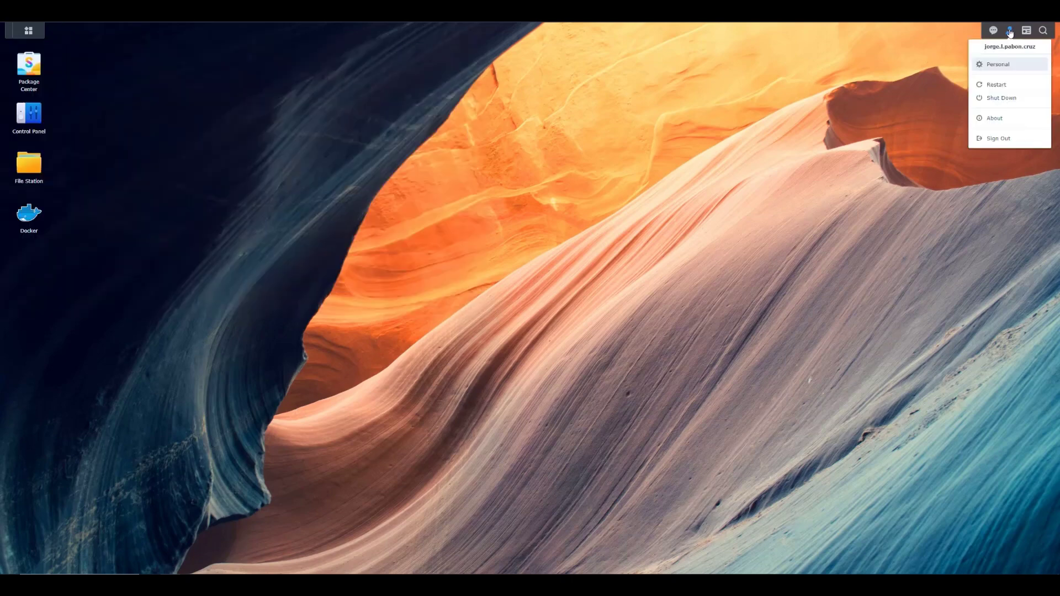
left_click(996, 86)
left_click(607, 309)
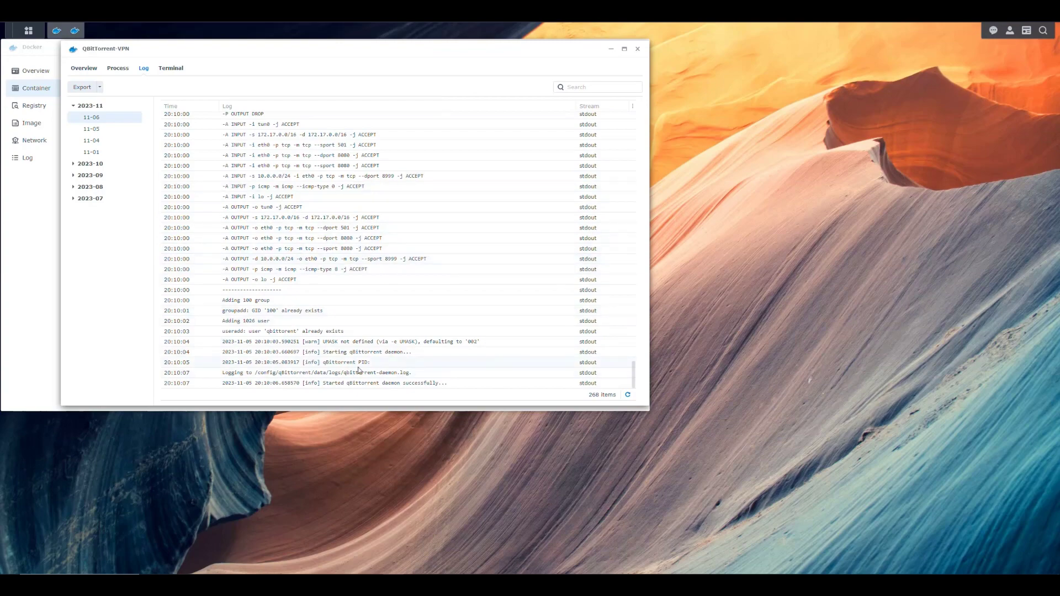
Step: Reload the QBitTorrent-VPN log and scroll through it to check the tun0 startup entries
left_click(627, 395)
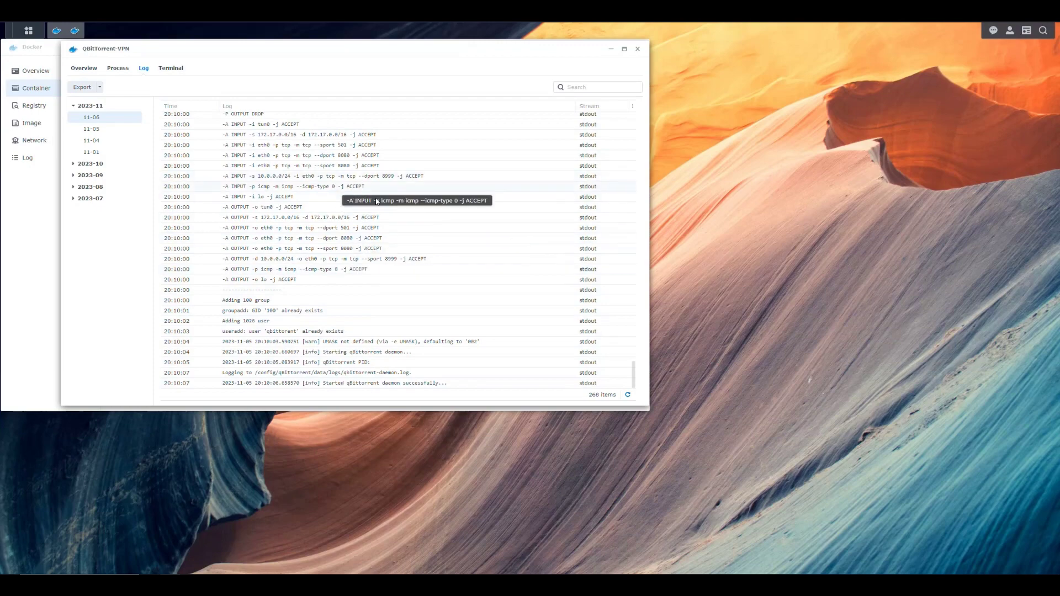
scroll(412, 264, "up", 3)
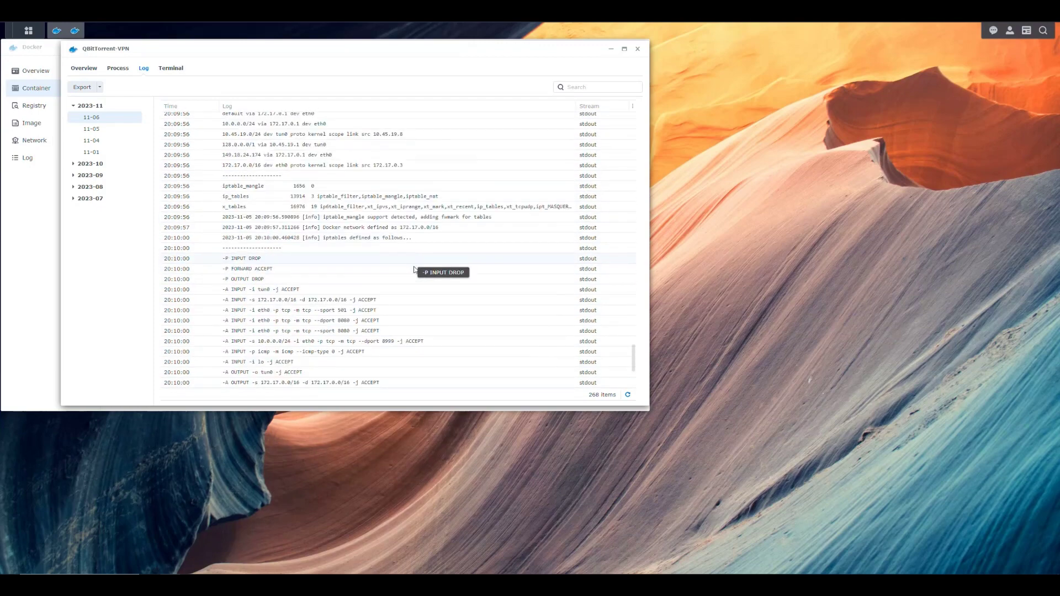
scroll(415, 266, "down", 3)
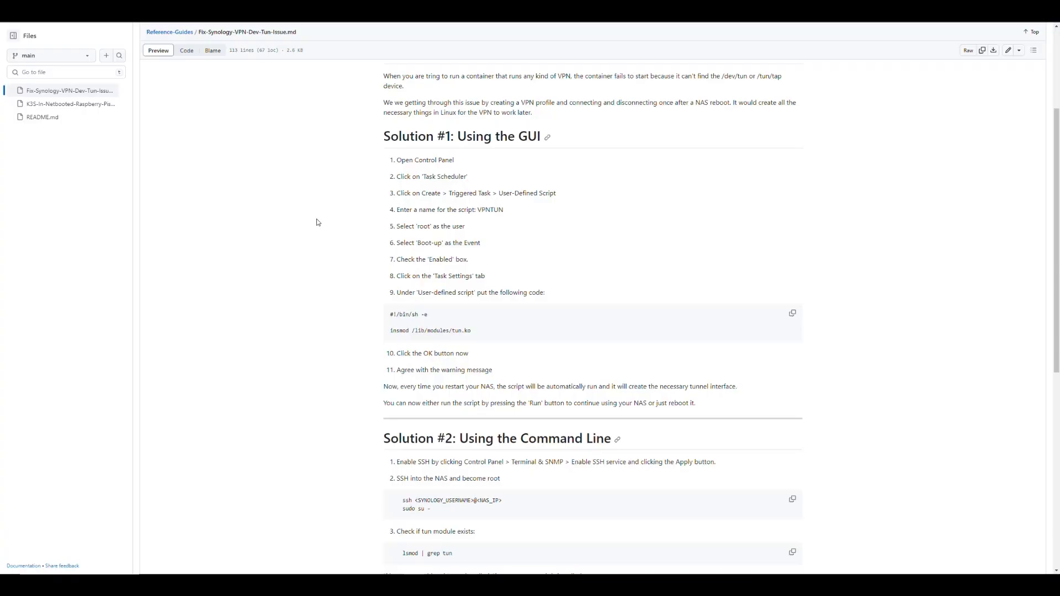
Step: Scroll the GitHub guide down to 'Solution #2: Using the Command Line'
scroll(317, 217, "down", 3)
scroll(318, 217, "up", 2)
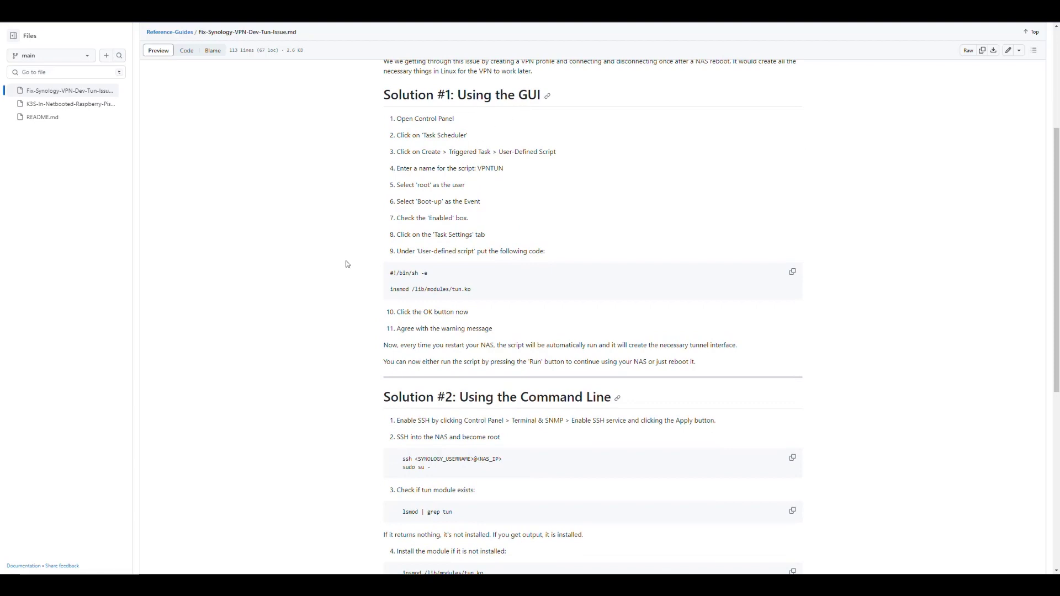
scroll(331, 248, "down", 5)
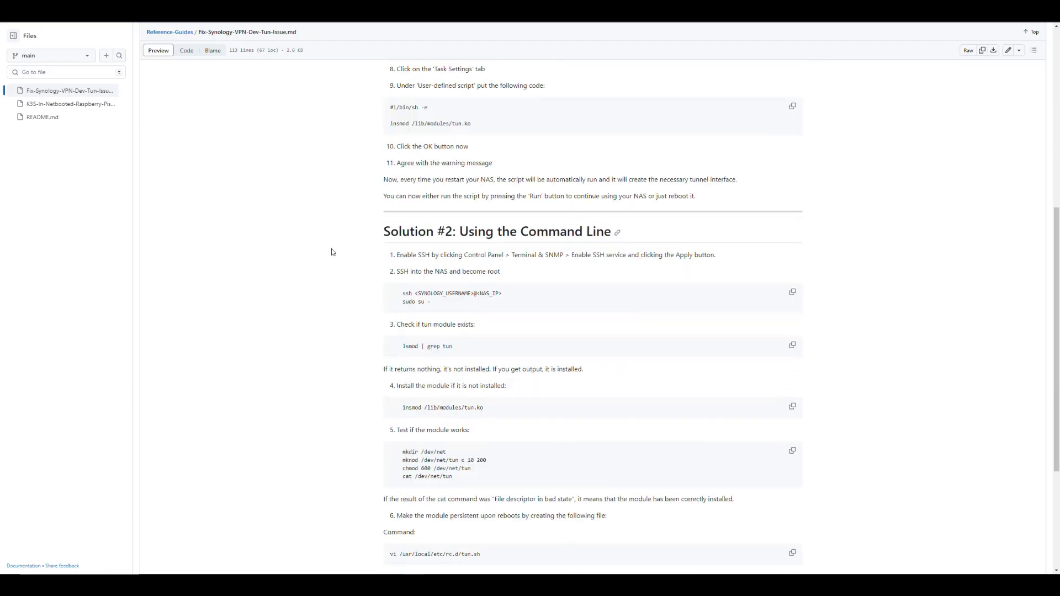
scroll(343, 200, "down", 4)
scroll(343, 200, "down", 1)
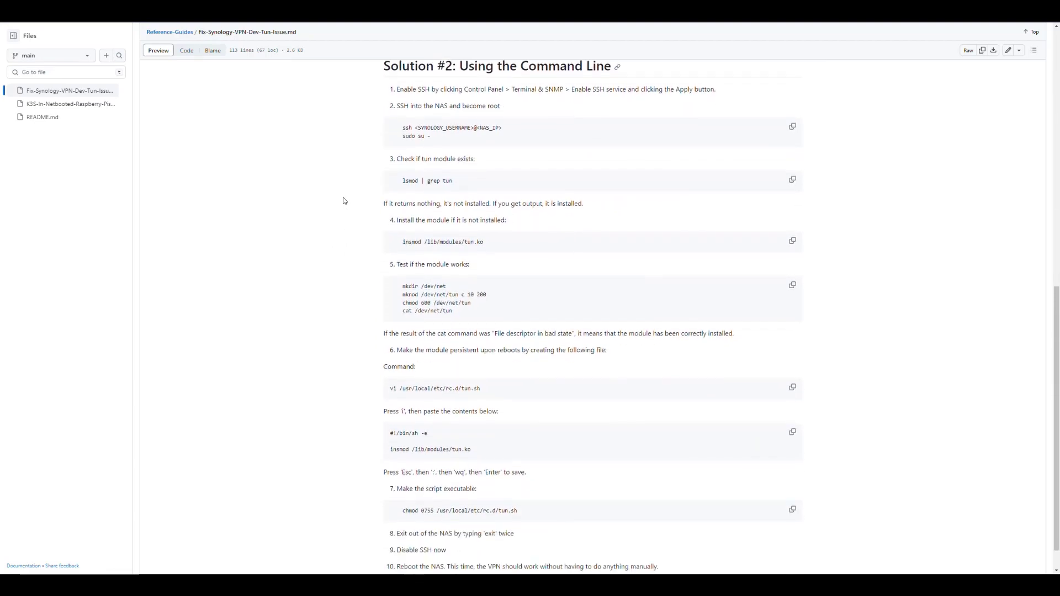
scroll(343, 200, "up", 1)
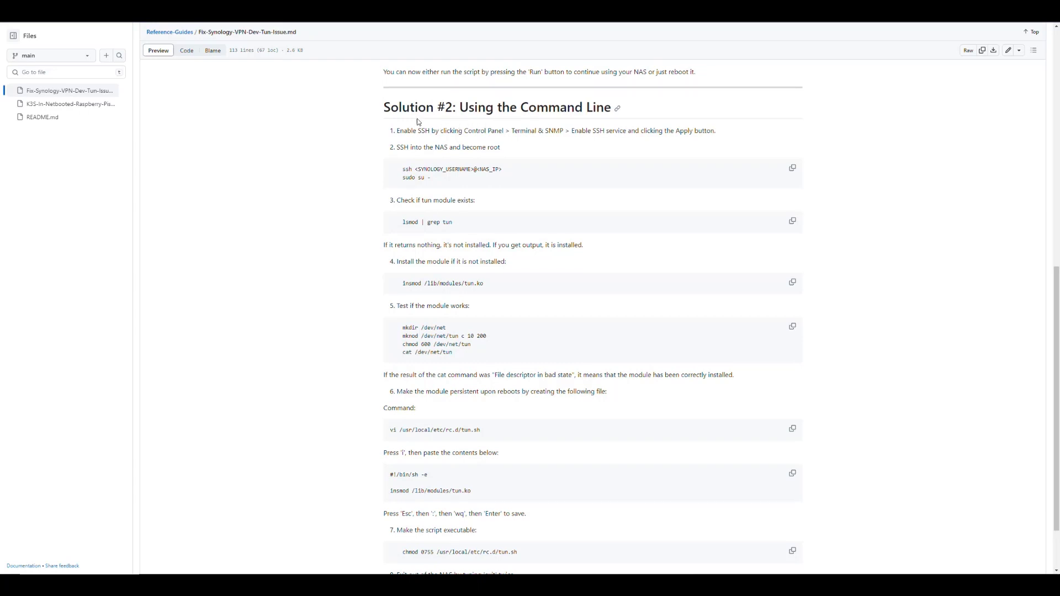
scroll(337, 124, "down", 1)
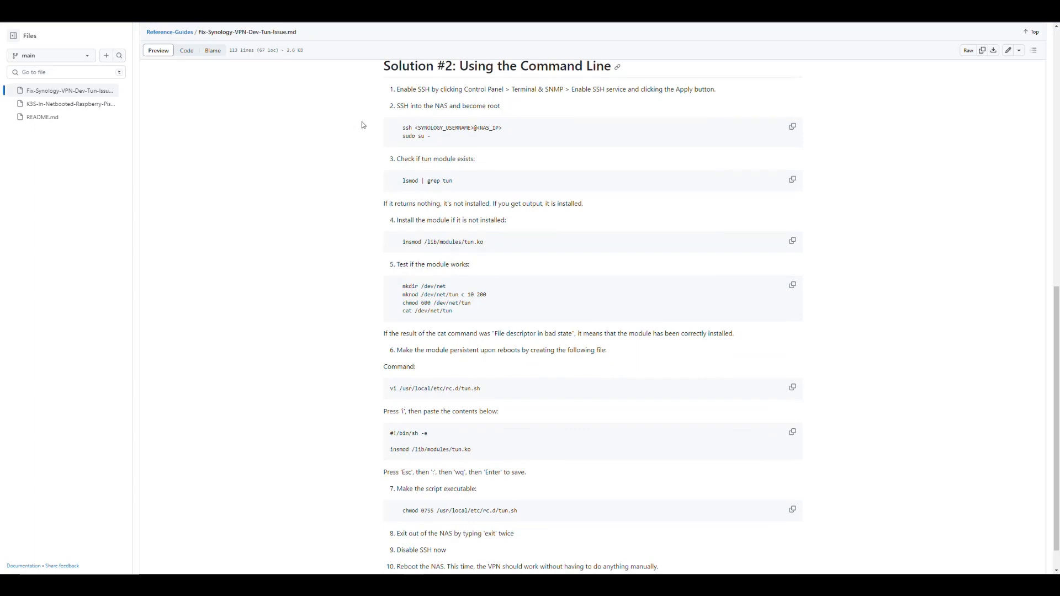
Step: Highlight step 1's enable-SSH wording and Control Panel > Terminal & SNMP path, then open Control Panel
left_click_drag(417, 90, 439, 90)
left_click(406, 91)
left_click_drag(462, 91, 707, 90)
left_click(392, 95)
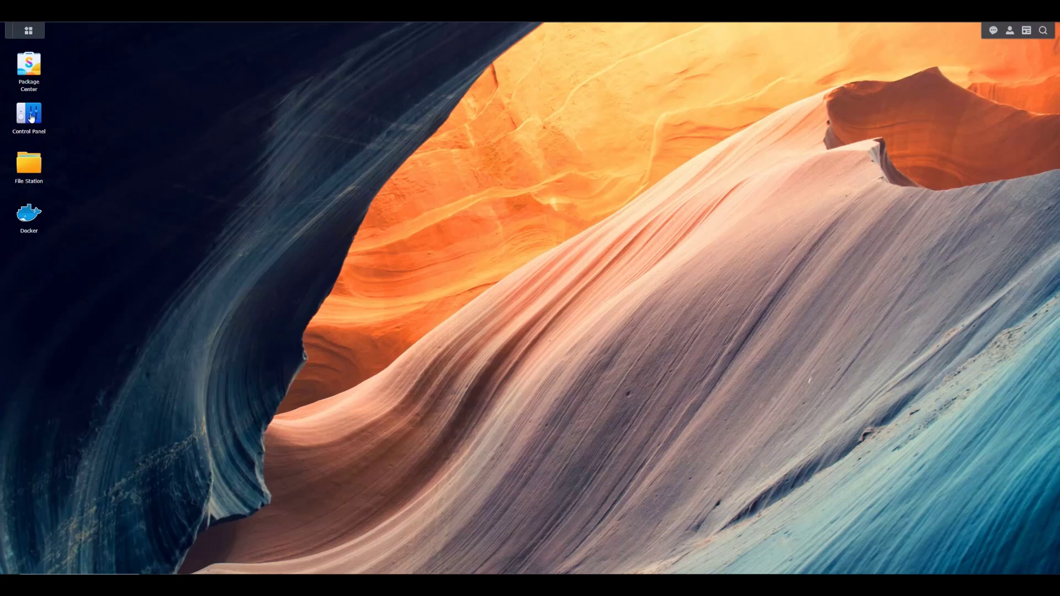
left_click(29, 117)
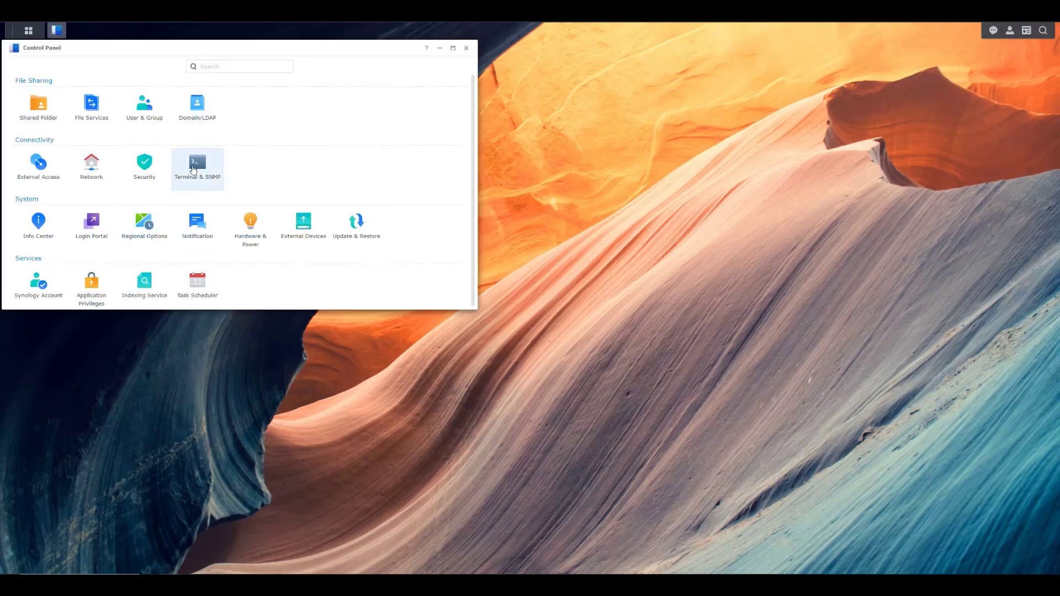
Step: Tick Enable SSH service (port 22) in Terminal & SNMP, apply, and accept the warning
left_click(193, 170)
left_click(126, 126)
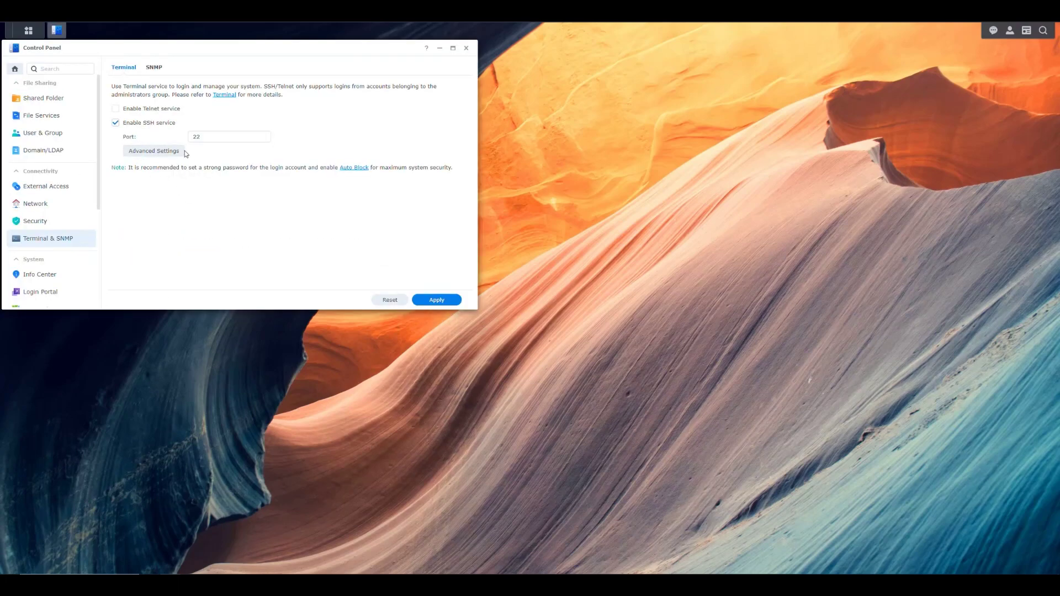
left_click(451, 301)
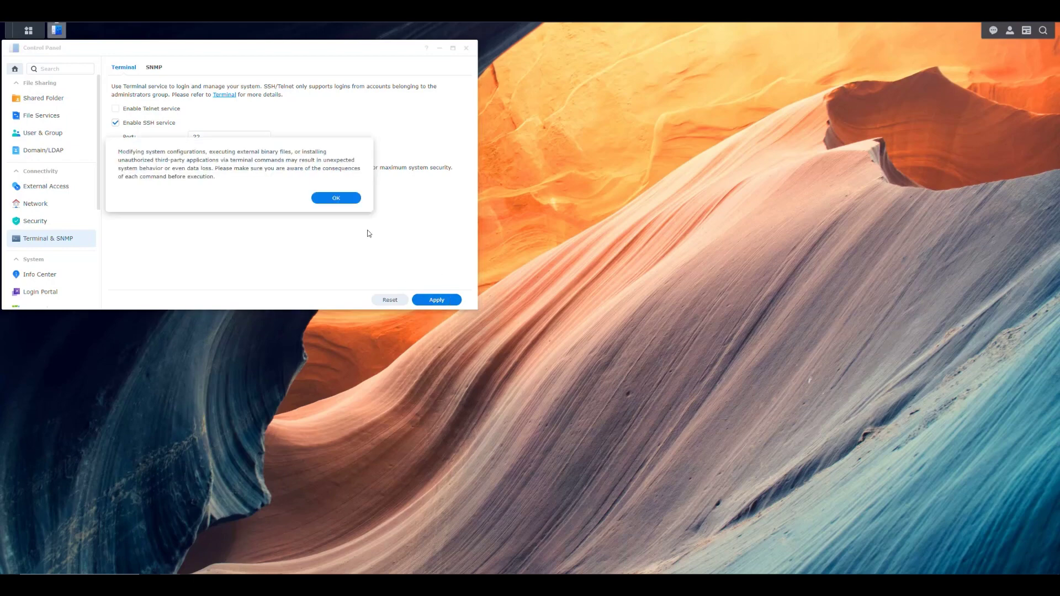
left_click(335, 199)
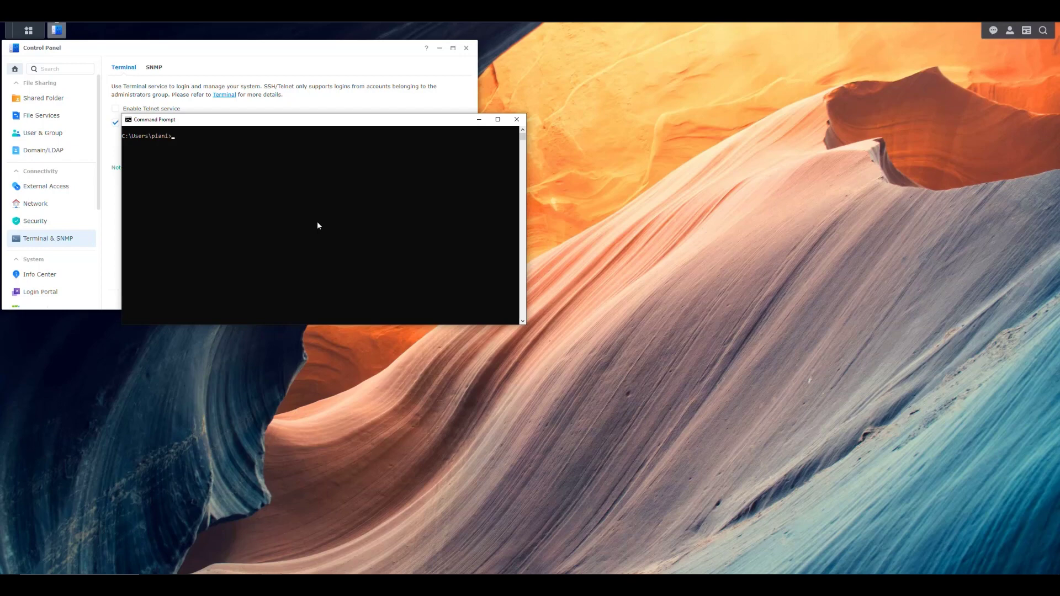
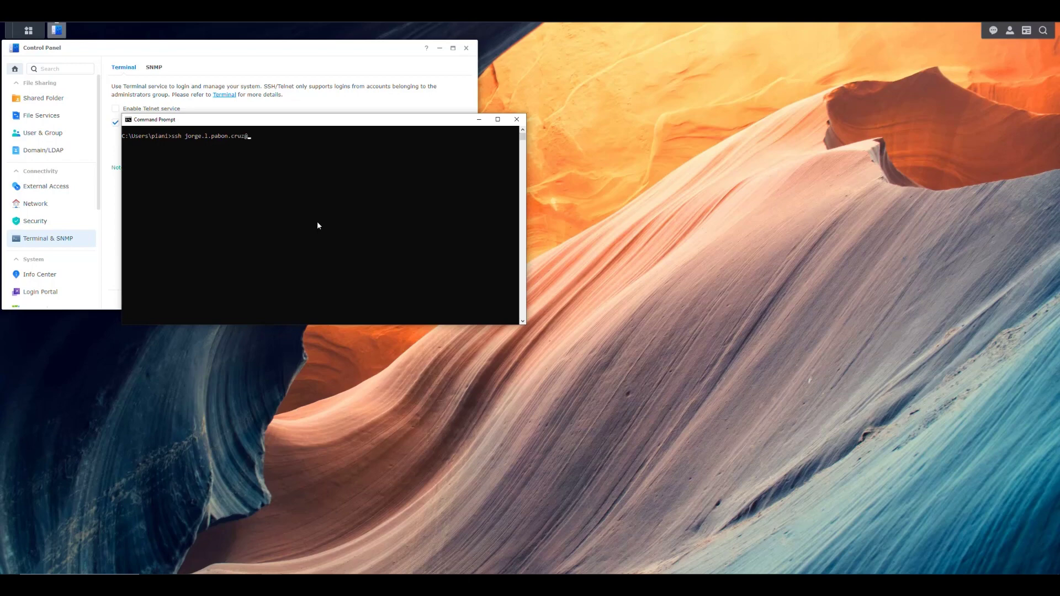
Step: SSH into VNAS with the administrator account and enter its password
type("VNAS")
key("Return")
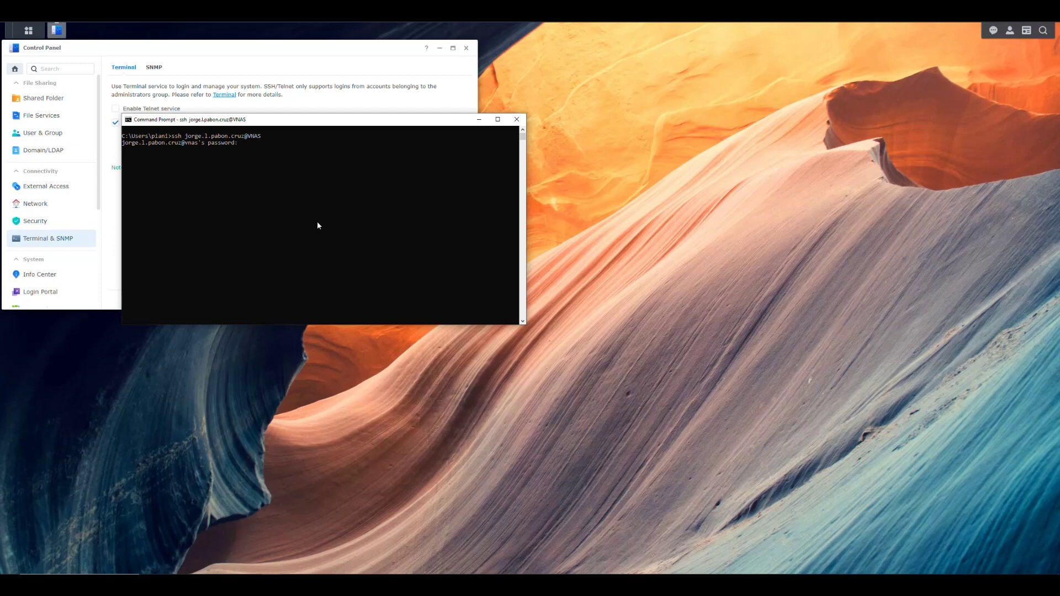
key("Return")
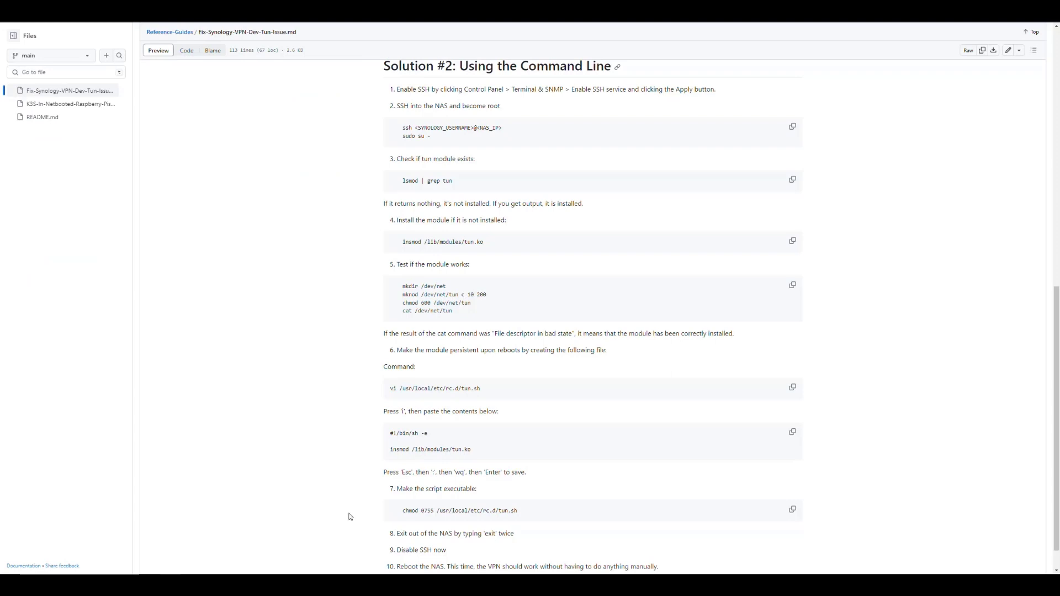
Step: Move the SSH window aside, become root with sudo su, and clear the screen
key("alt+Tab")
left_click_drag(375, 127, 483, 273)
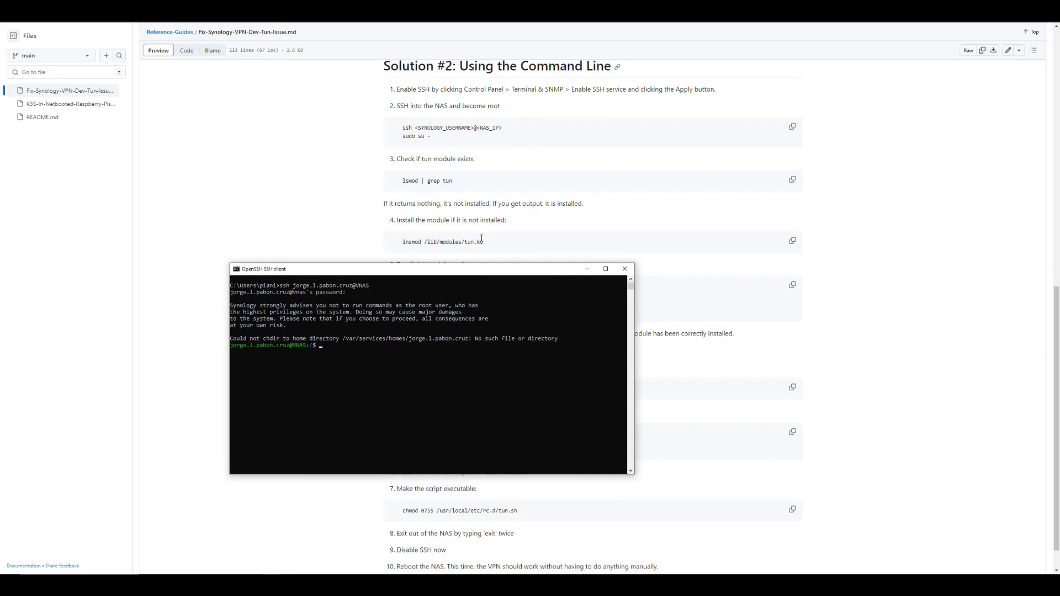
type("sudo su -")
key("Return")
type("clear")
key("Return")
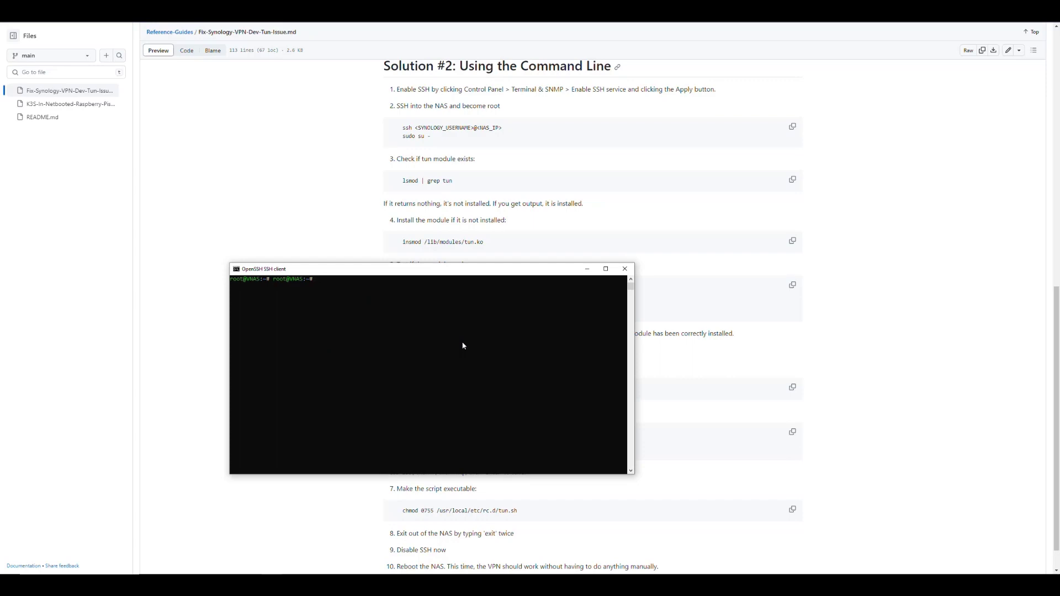
Step: Run lsmod | grep tun, showing the tun module is already loaded
type("lsmod | grep tun")
key("Return")
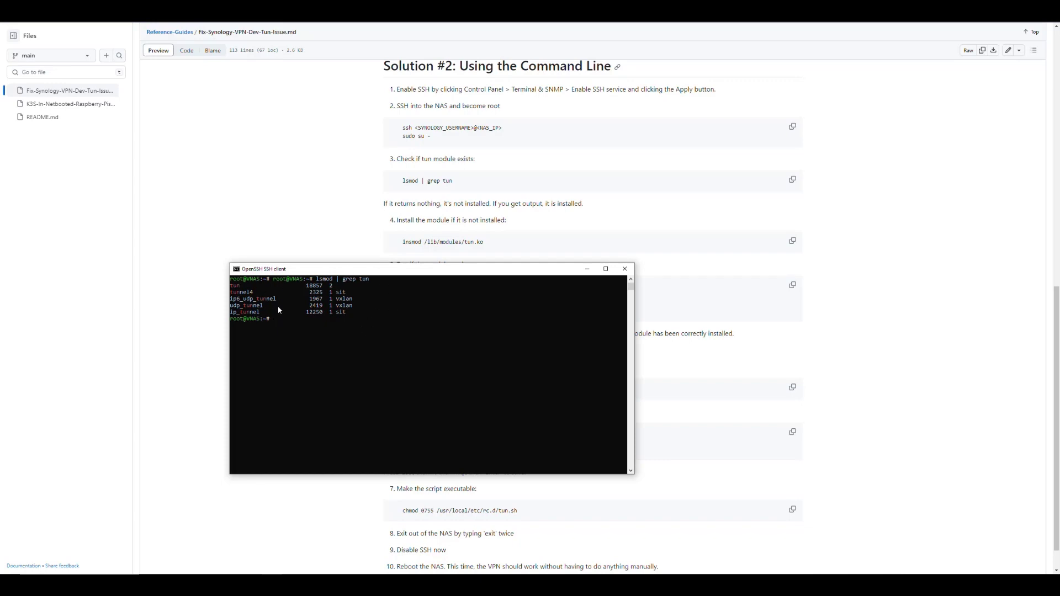
scroll(322, 172, "down", 1)
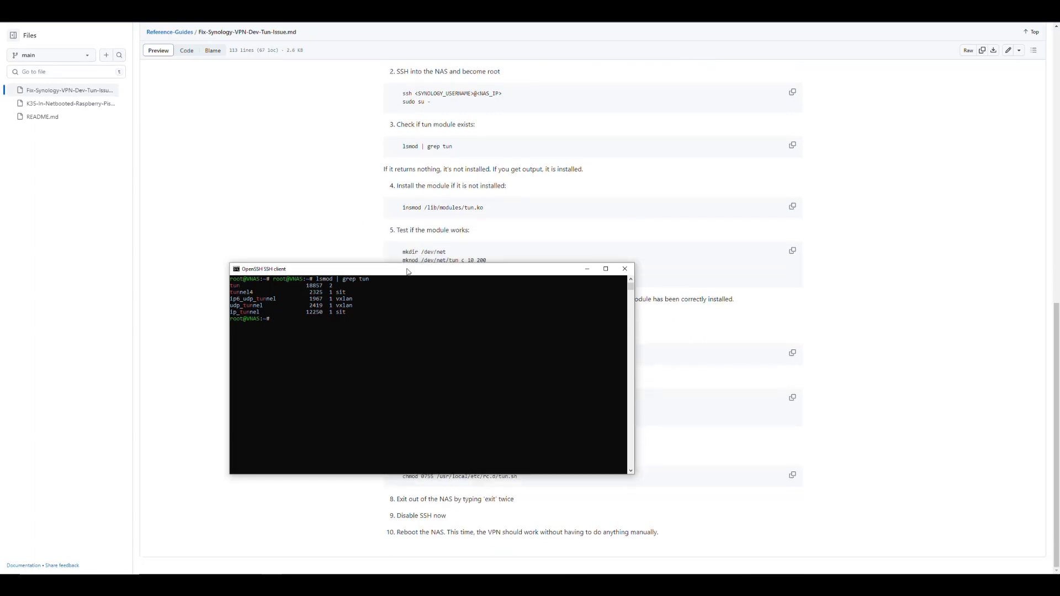
Step: Run insmod /lib/modules/tun.ko, which reports File exists, then clear the terminal
left_click_drag(466, 273, 439, 271)
left_click(435, 329)
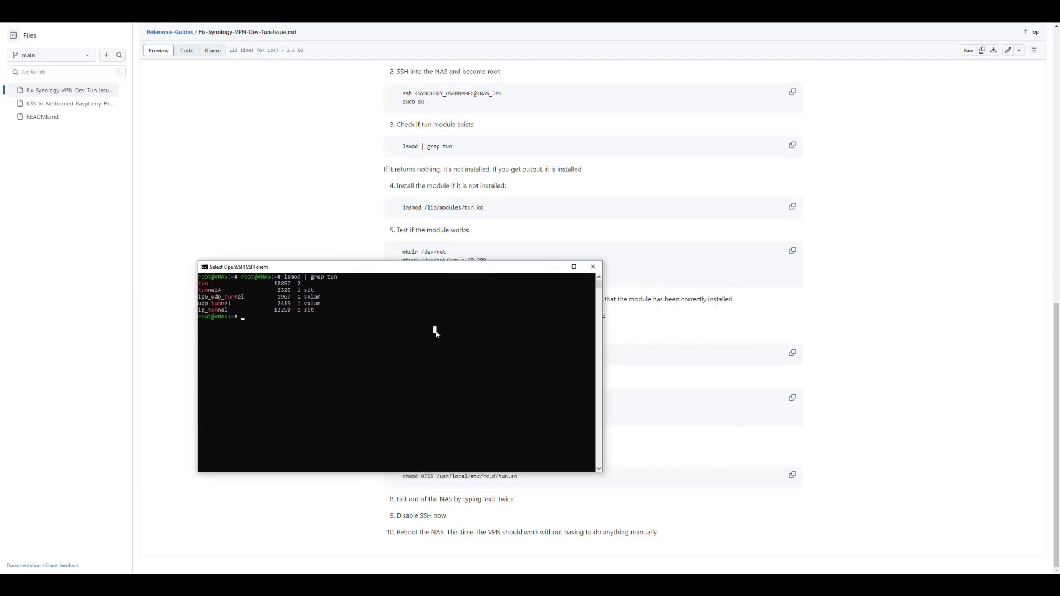
type("insmod /lib/modules/tun.ko")
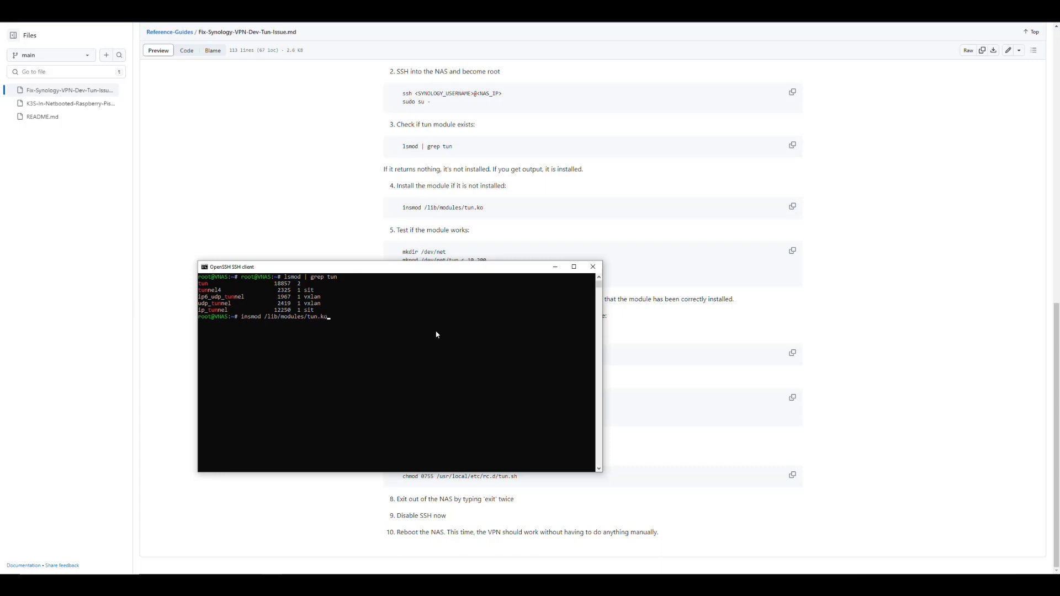
key("Return")
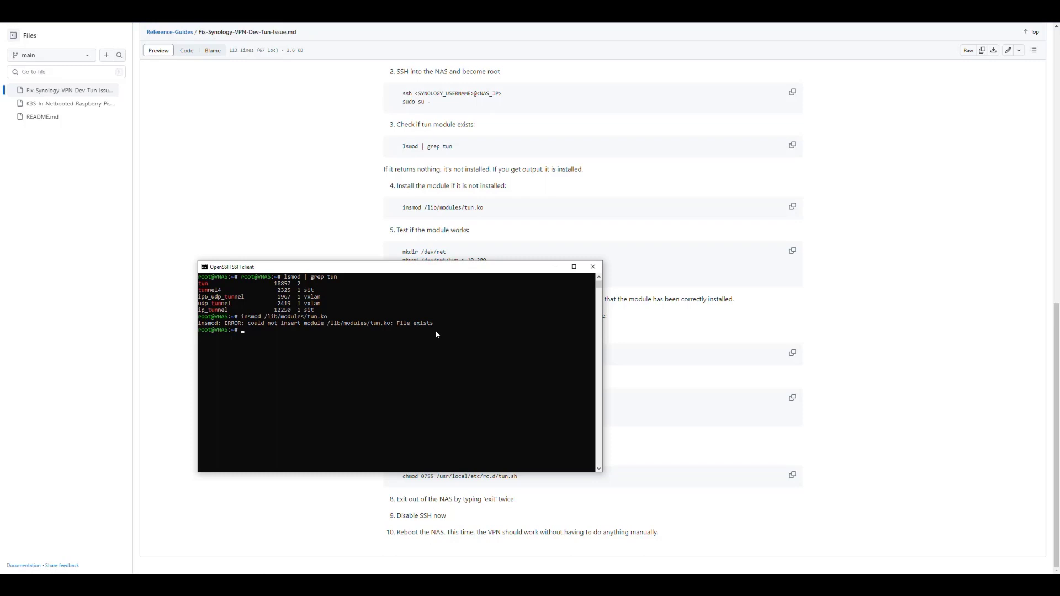
left_click_drag(459, 275, 470, 304)
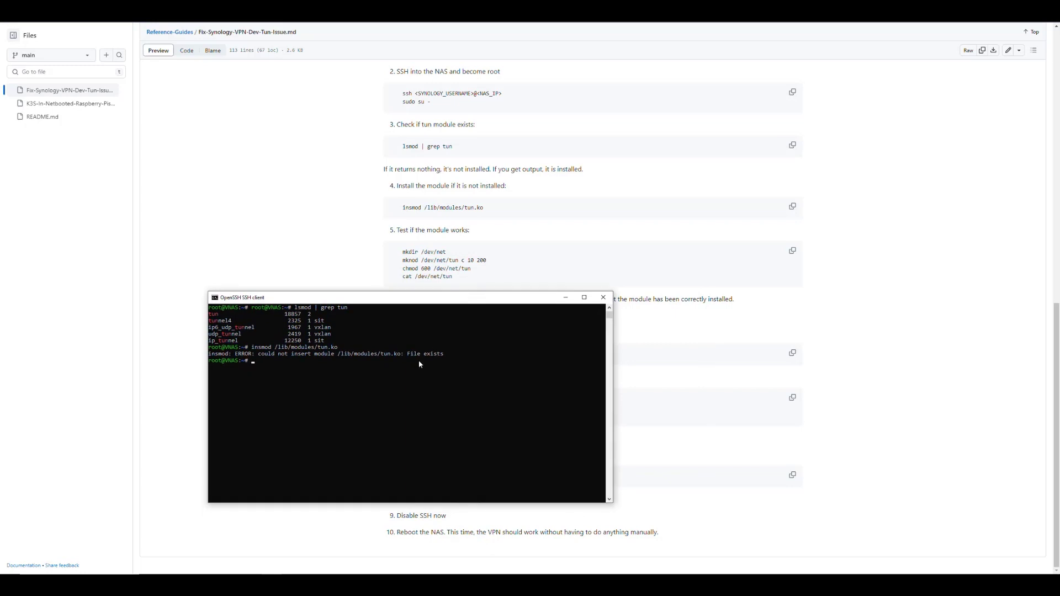
left_click_drag(447, 353, 414, 379)
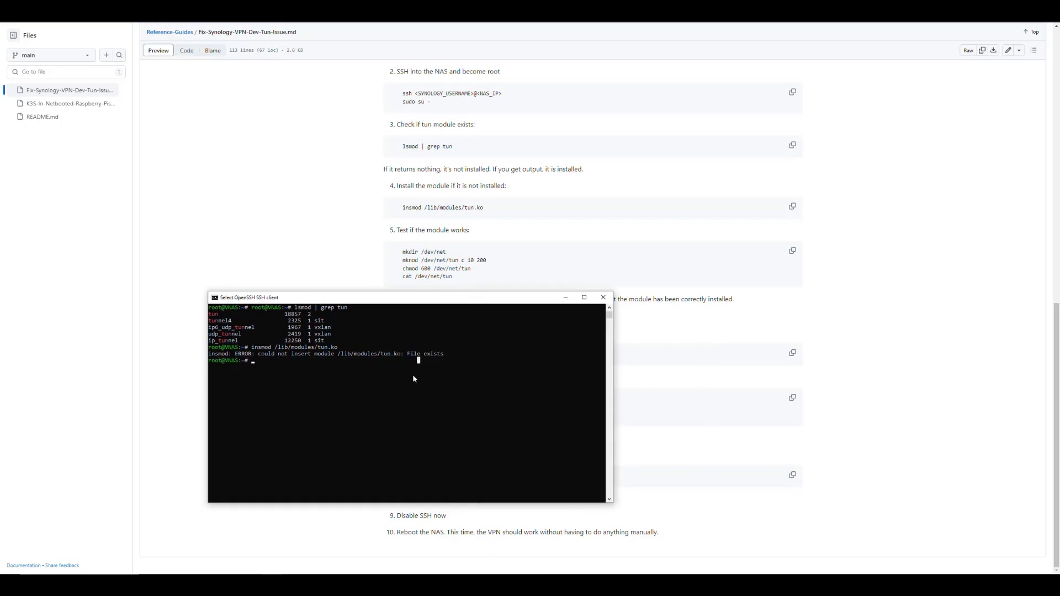
left_click(374, 381)
left_click_drag(469, 298, 529, 299)
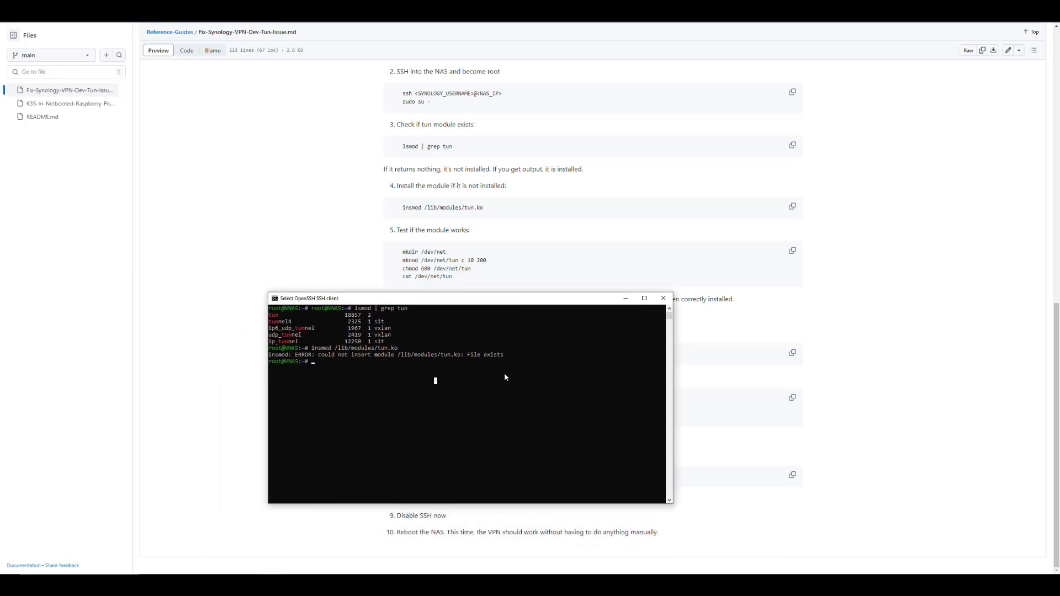
key("Escape")
key("ctrl+l")
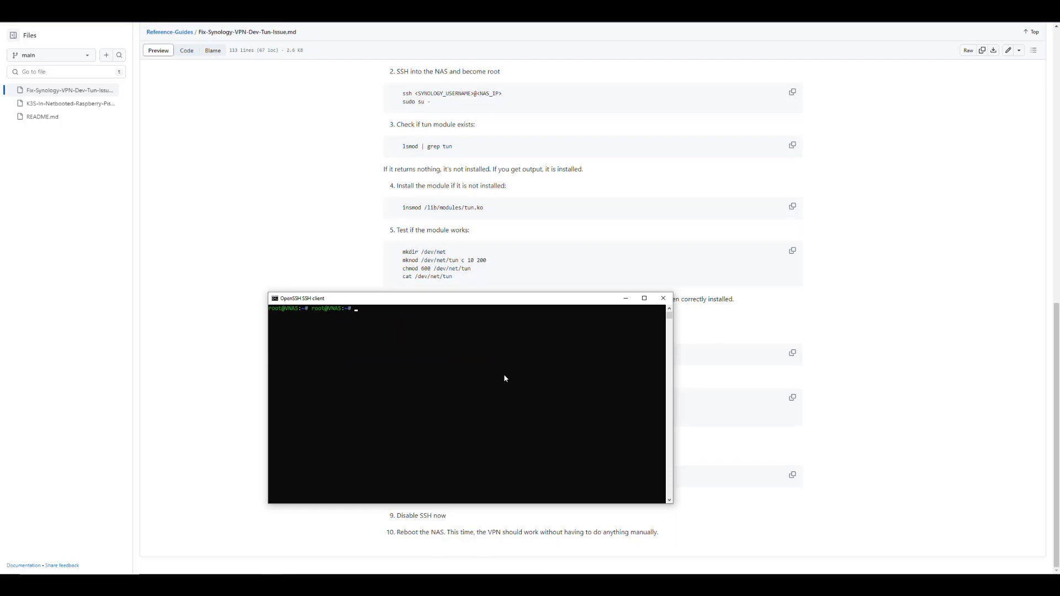
Step: Run mkdir /dev/net and mknod /dev/net/tun c 10 200; both report File exists
type("mkdir /dev/net")
key("Return")
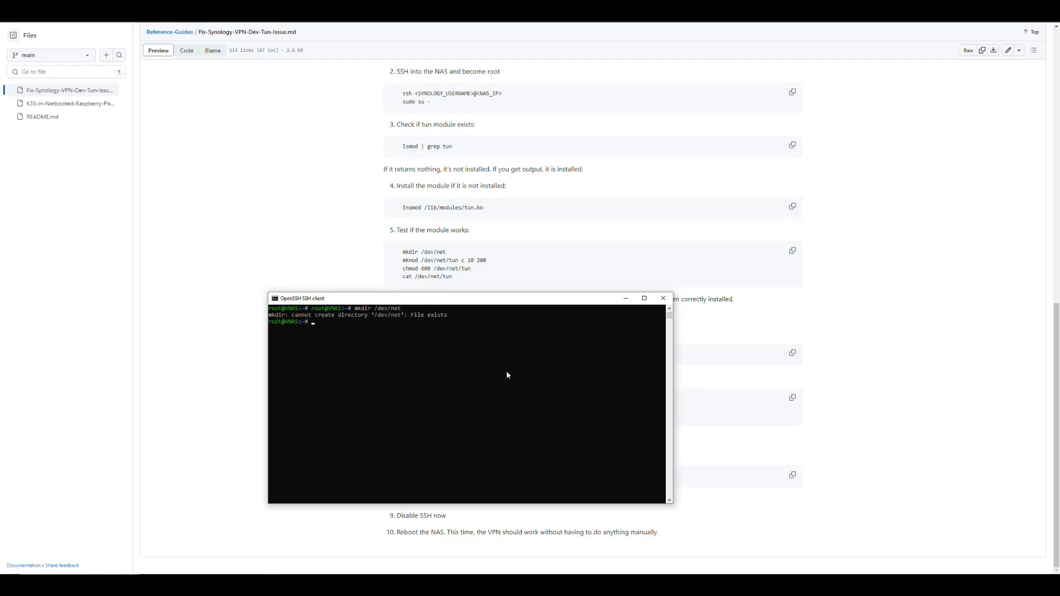
type("mknod /dev/net/tun c 10 200")
key("Return")
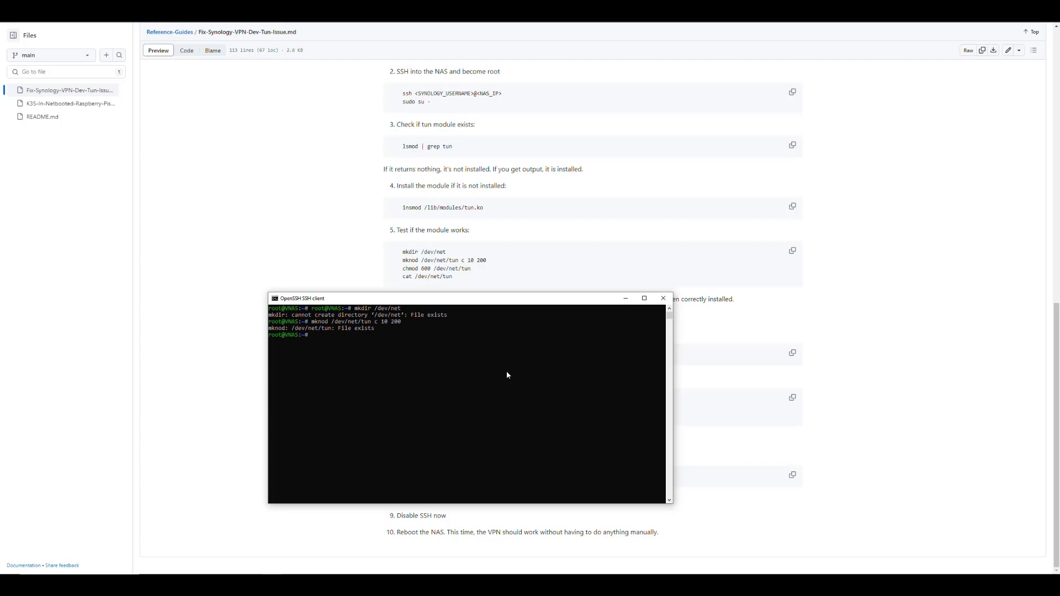
Step: Read /dev/net/tun, getting 'File descriptor in bad state', then move the console upper left
type("cat /dev/net/tun")
key("Return")
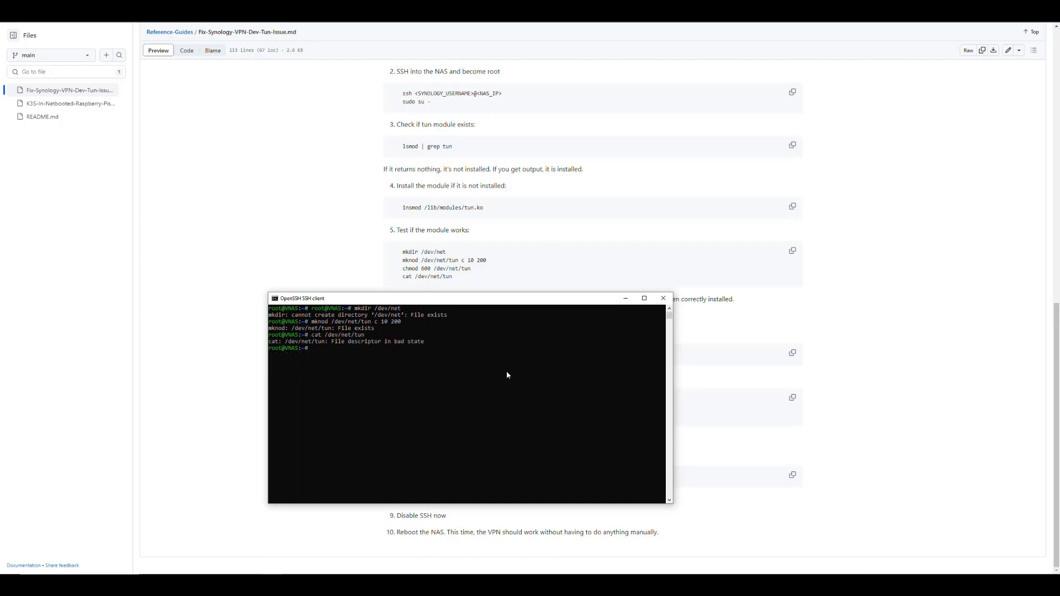
left_click_drag(504, 304, 515, 323)
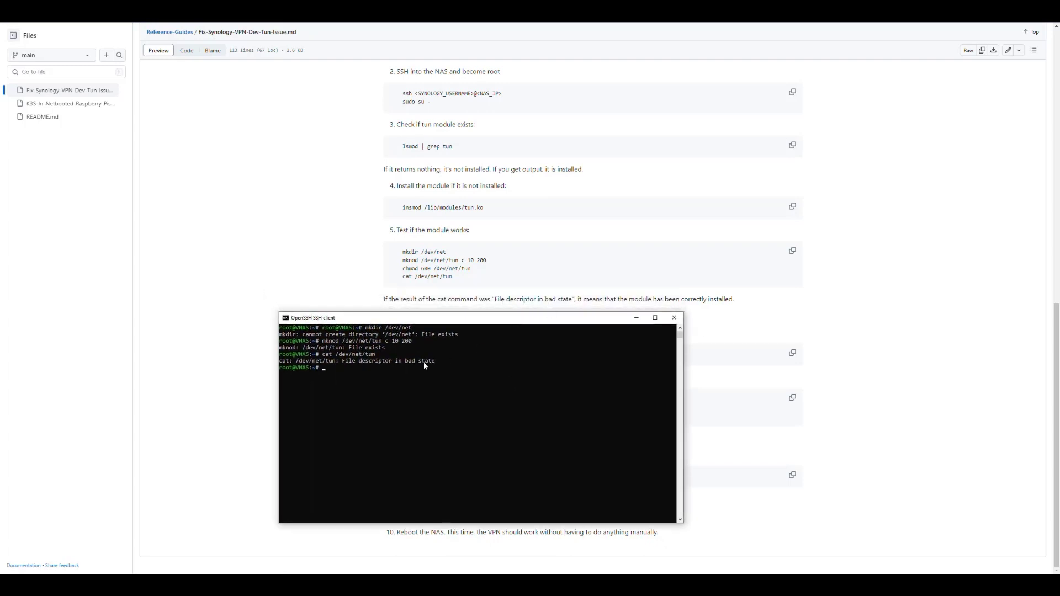
left_click_drag(441, 362, 350, 365)
left_click(436, 381)
left_click_drag(473, 322, 295, 107)
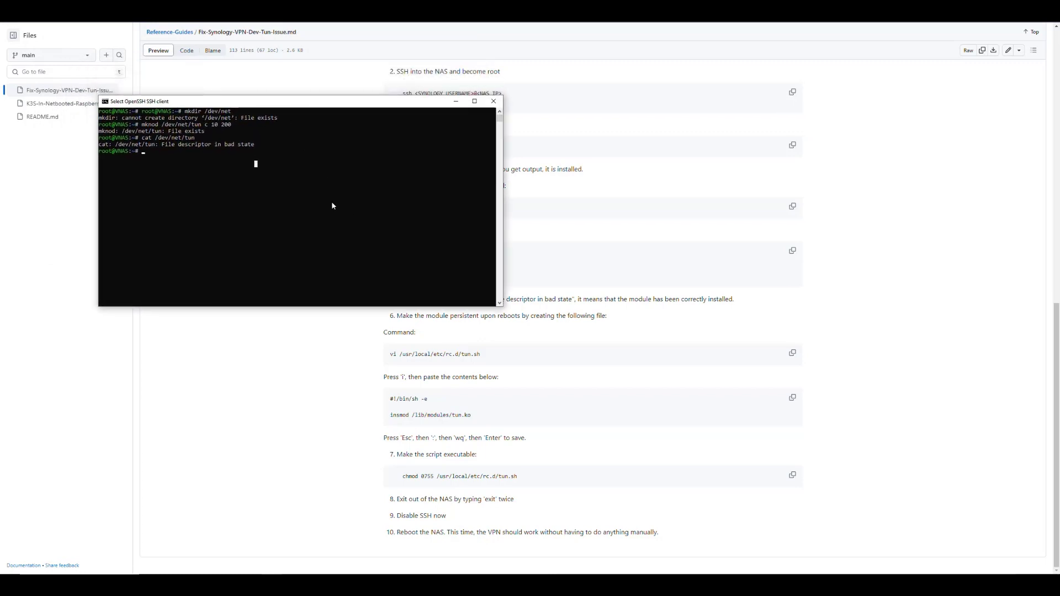
Step: Clear the terminal and paste the guide's vi /usr/local/etc/rc.d/tun.sh command at the prompt
key("Escape")
type("clear")
key("Return")
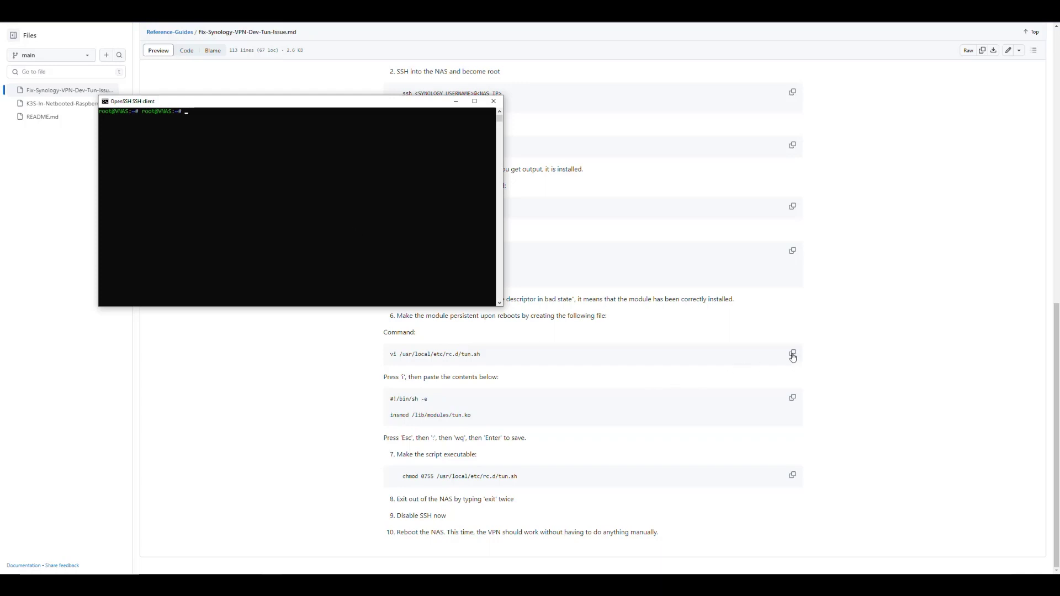
left_click(792, 356)
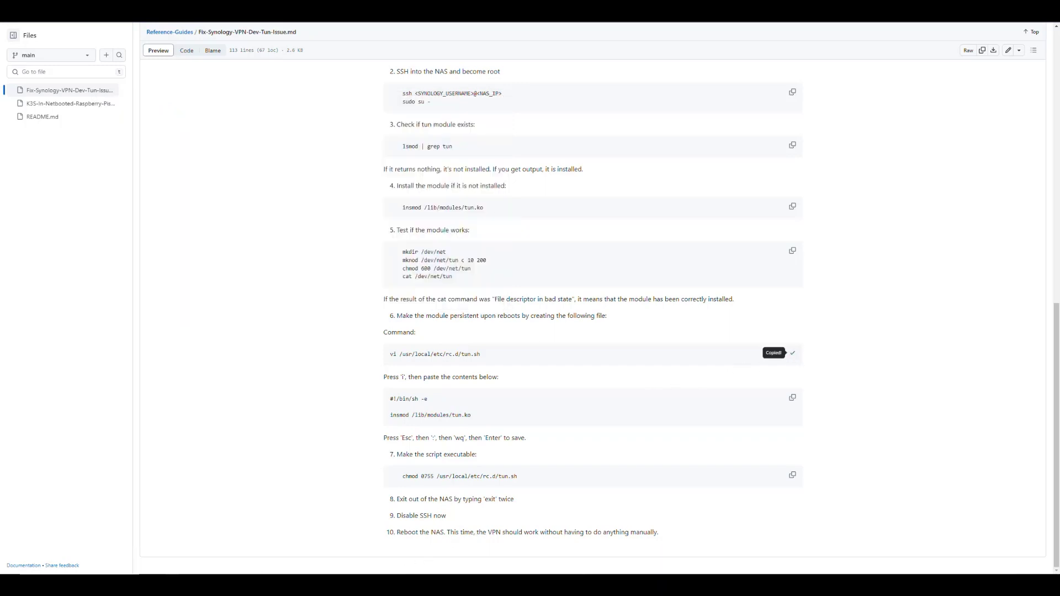
key("alt+Tab")
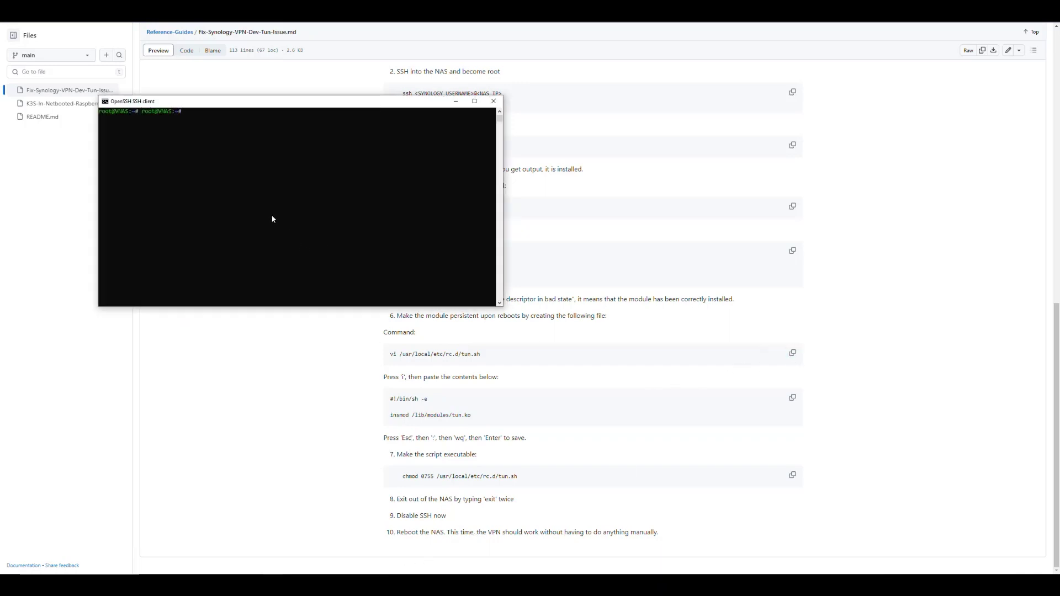
right_click(263, 197)
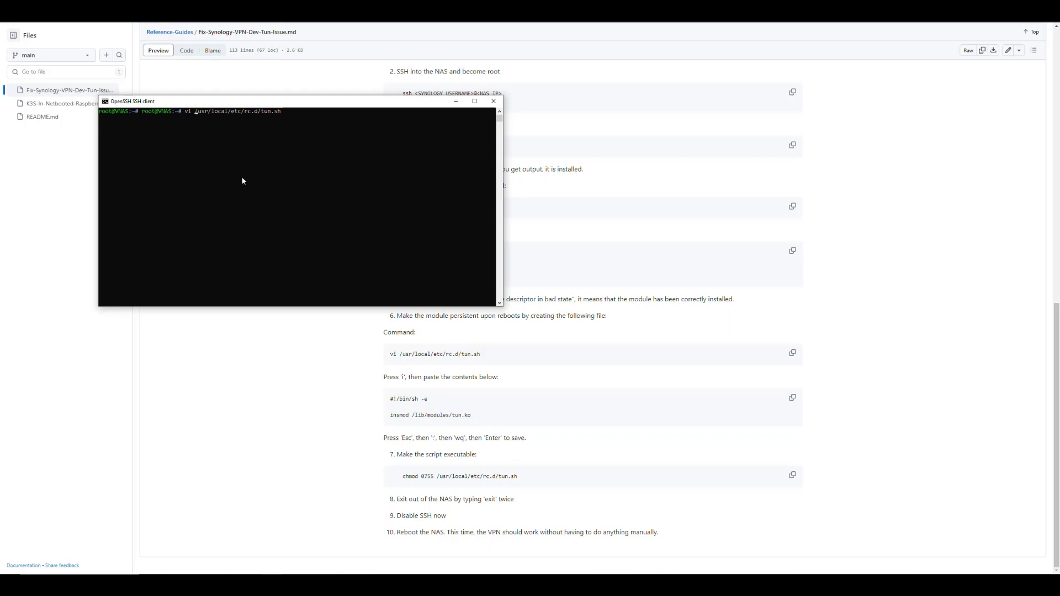
Step: Open the new empty tun.sh in vi and copy the guide's script contents
left_click_drag(195, 111, 259, 115)
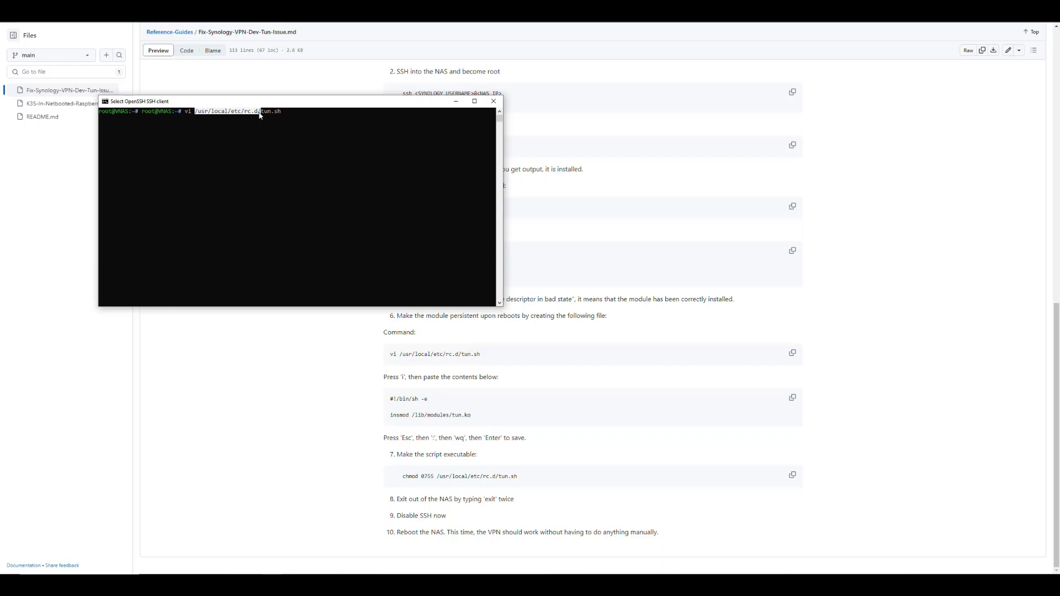
left_click_drag(260, 115, 280, 115)
left_click(326, 158)
right_click(331, 160)
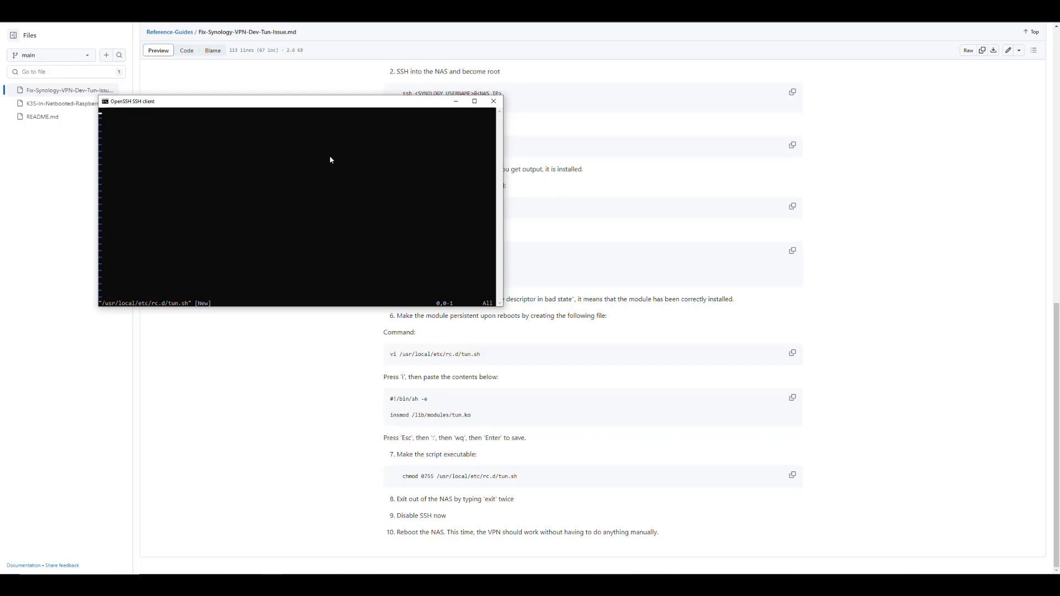
left_click(792, 397)
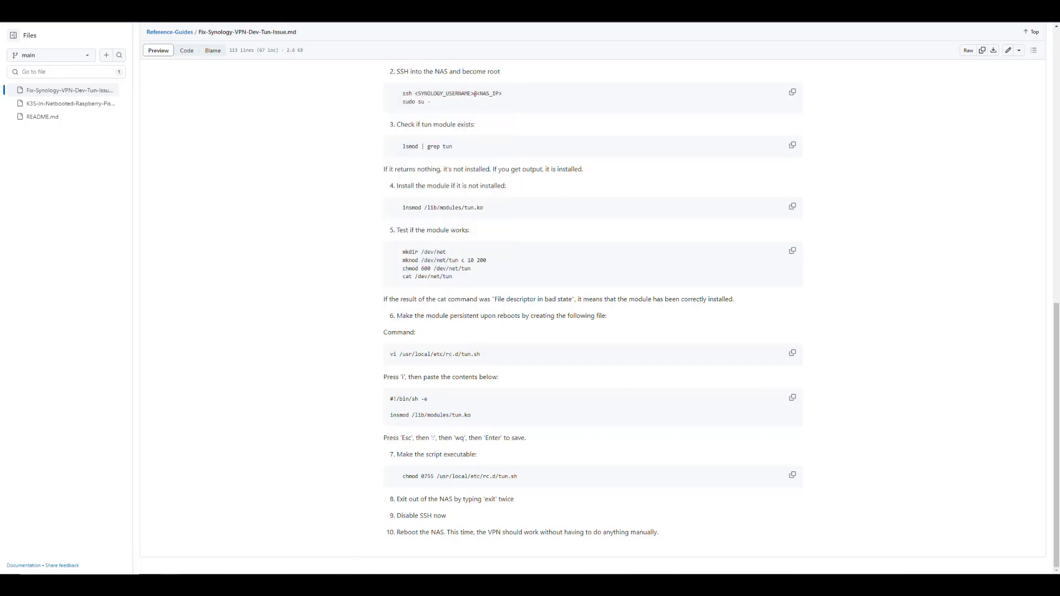
Step: Paste the #!/bin/sh -e / insmod /lib/modules/tun.ko script into vi in insert mode
left_click(332, 574)
left_click(306, 224)
left_click(301, 208)
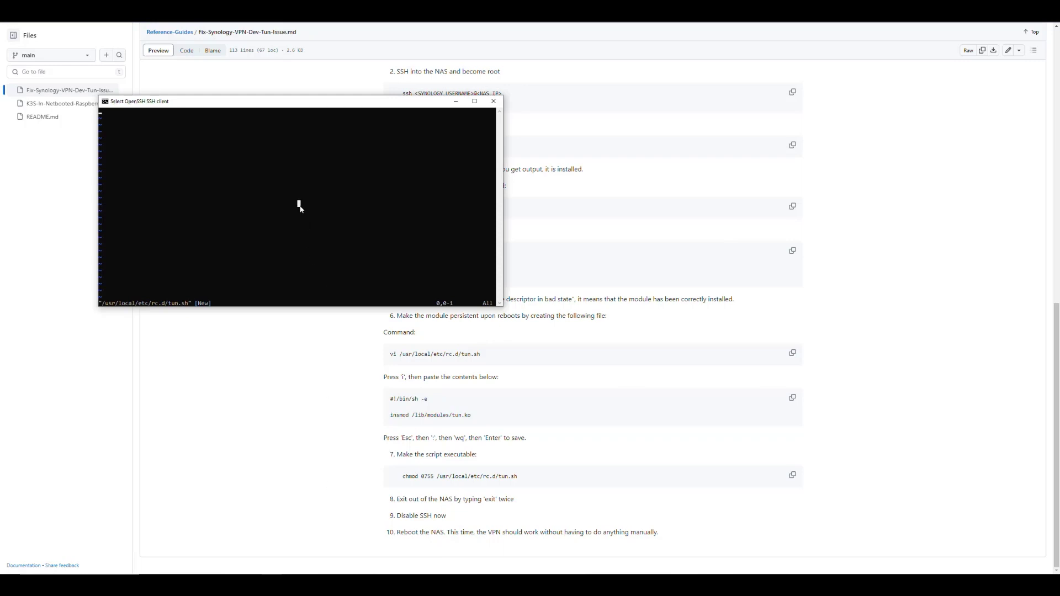
key("i")
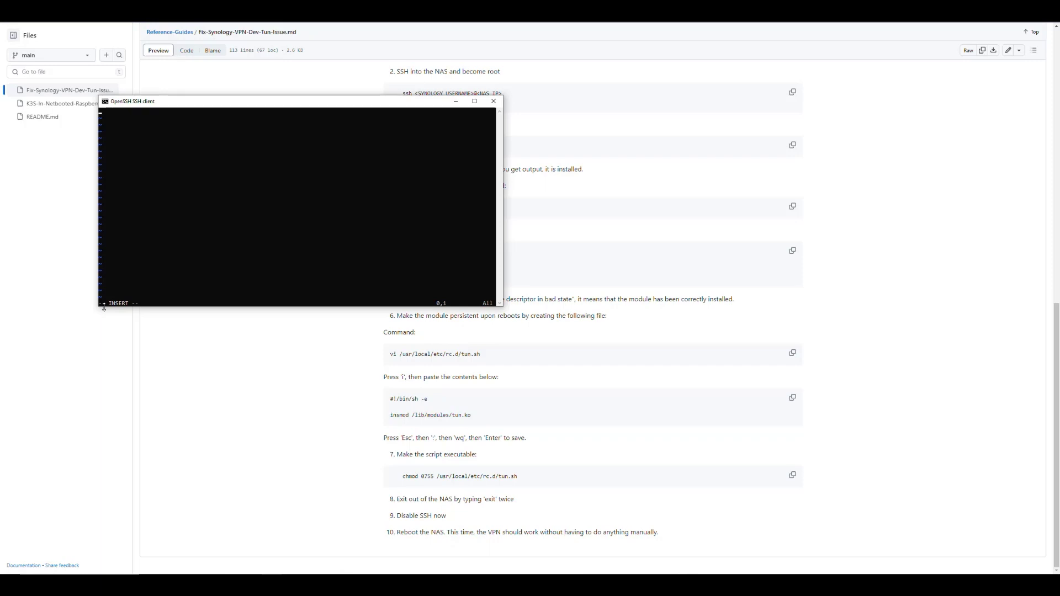
type("as")
key("BackSpace")
key("BackSpace")
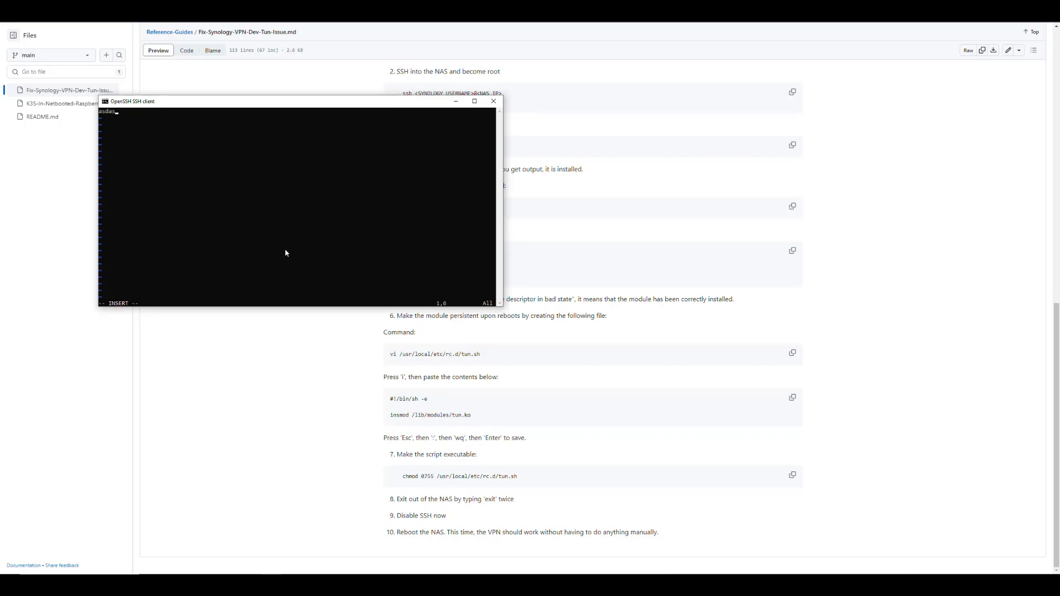
right_click(254, 200)
Step: Leave insert mode and save tun.sh with :wq
left_click_drag(100, 112, 186, 129)
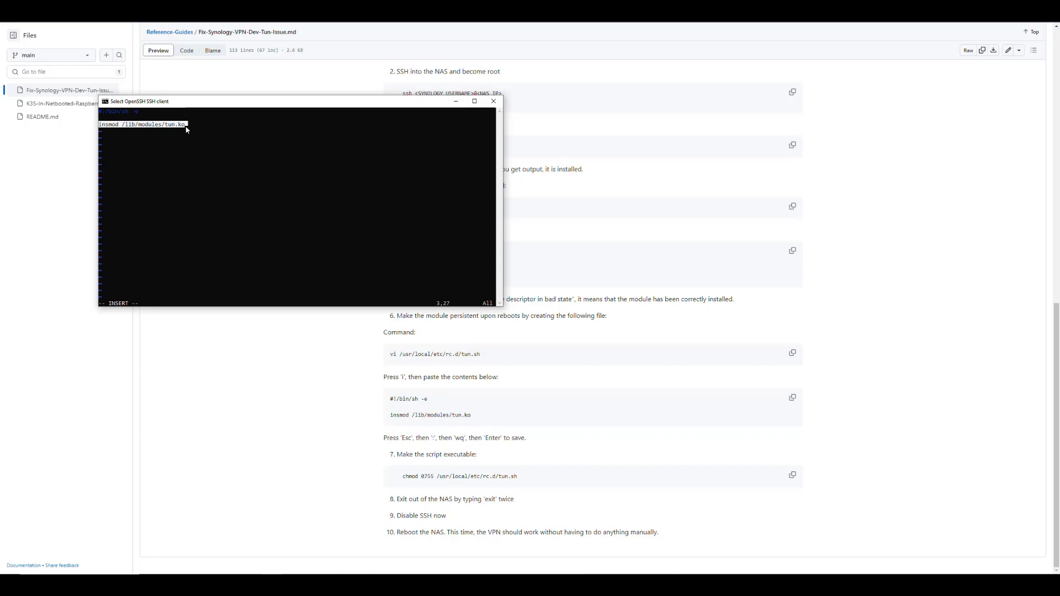
left_click(250, 184)
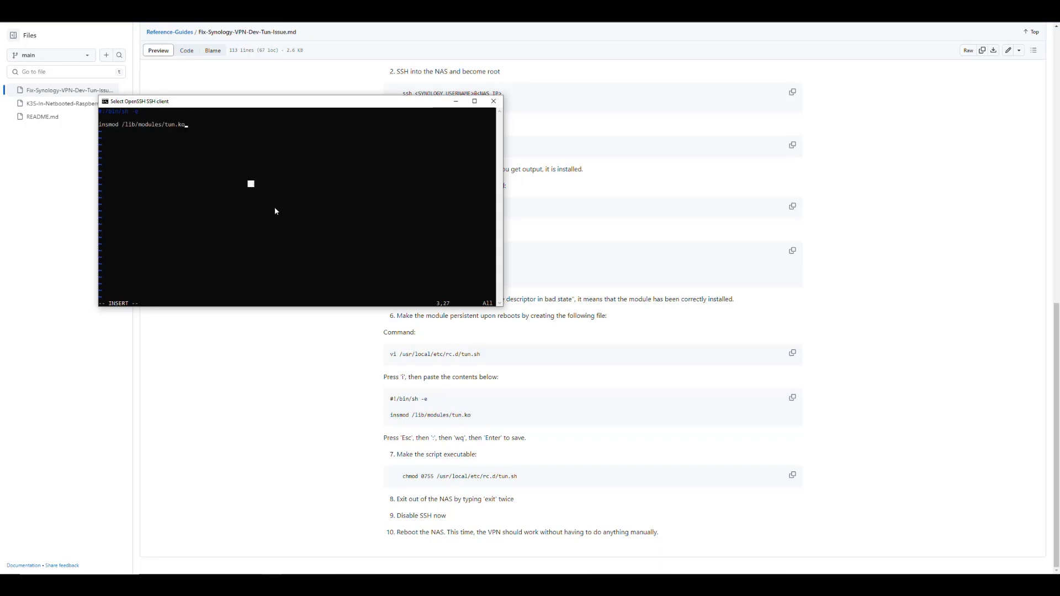
right_click(275, 211)
key("Escape")
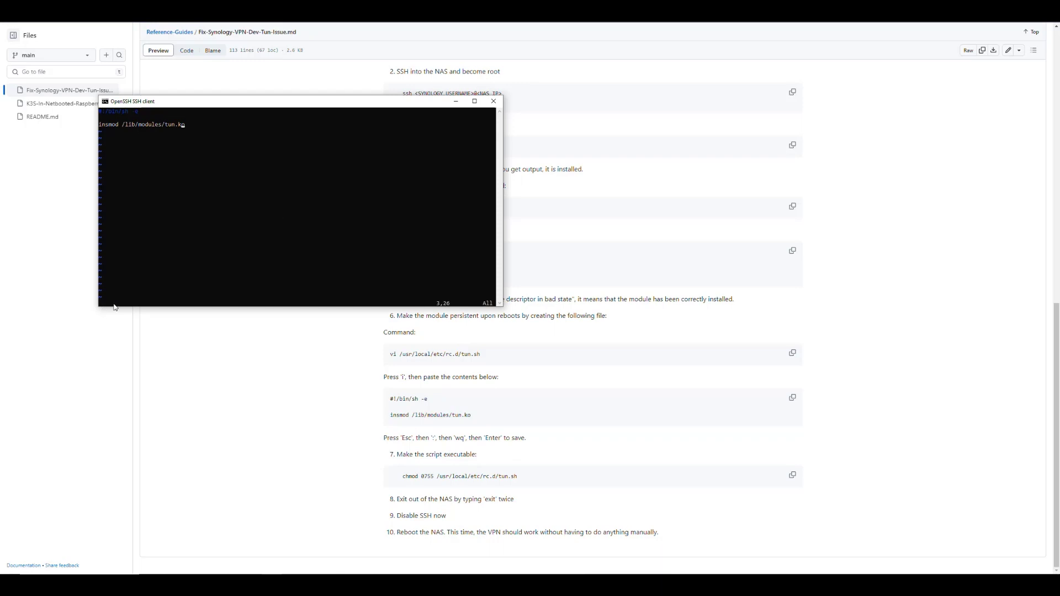
type(":wq")
key("Return")
Step: Print /usr/local/etc/rc.d/tun.sh with cat to confirm its contents
key("Up")
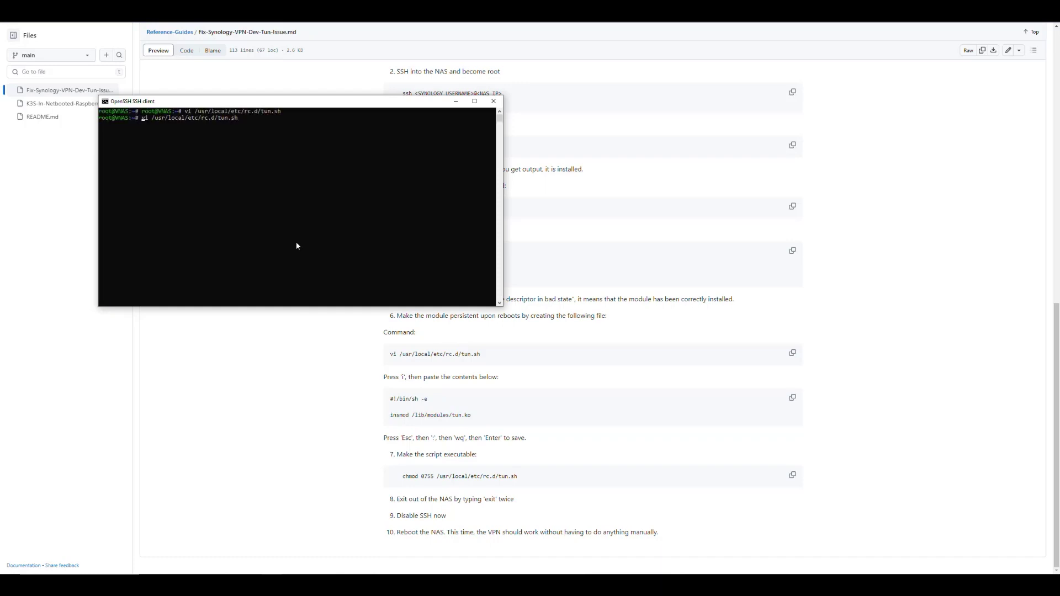
key("Home")
key("Delete")
key("Delete")
type("cat")
key("Home")
type("sudo")
key("BackSpace")
key("BackSpace")
key("BackSpace")
key("BackSpace")
key("BackSpace")
key("Return")
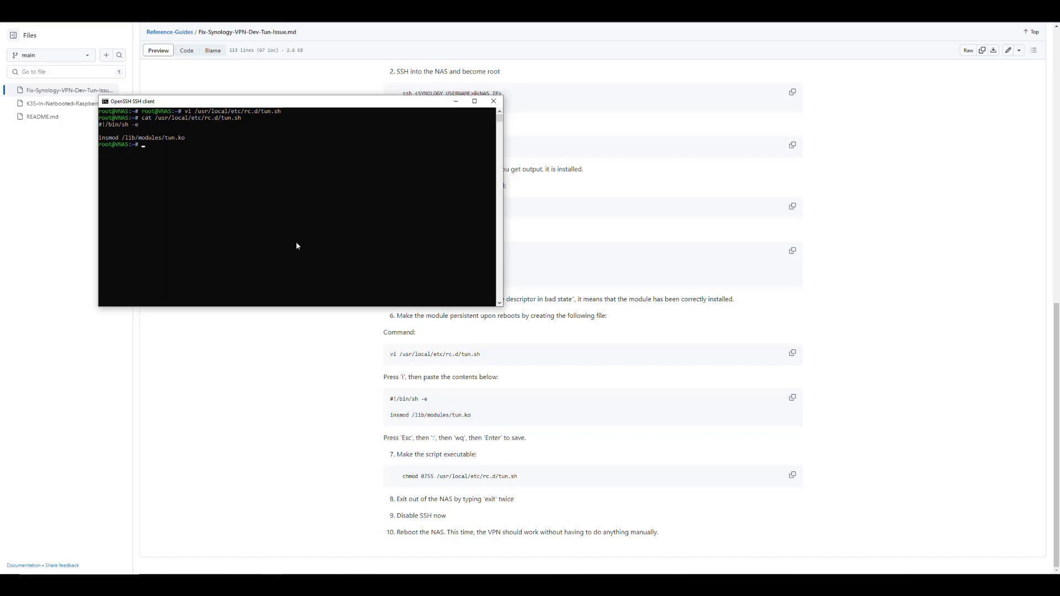
Step: Make tun.sh executable with chmod 0755 and confirm -rwxr-xr-x using ls -al
key("Up")
key("Home")
key("Delete")
key("Delete")
key("Delete")
key("Delete")
type("chmod 0755")
key("Return")
key("Up")
key("Home")
key("Delete")
key("Delete")
key("Delete")
key("Delete")
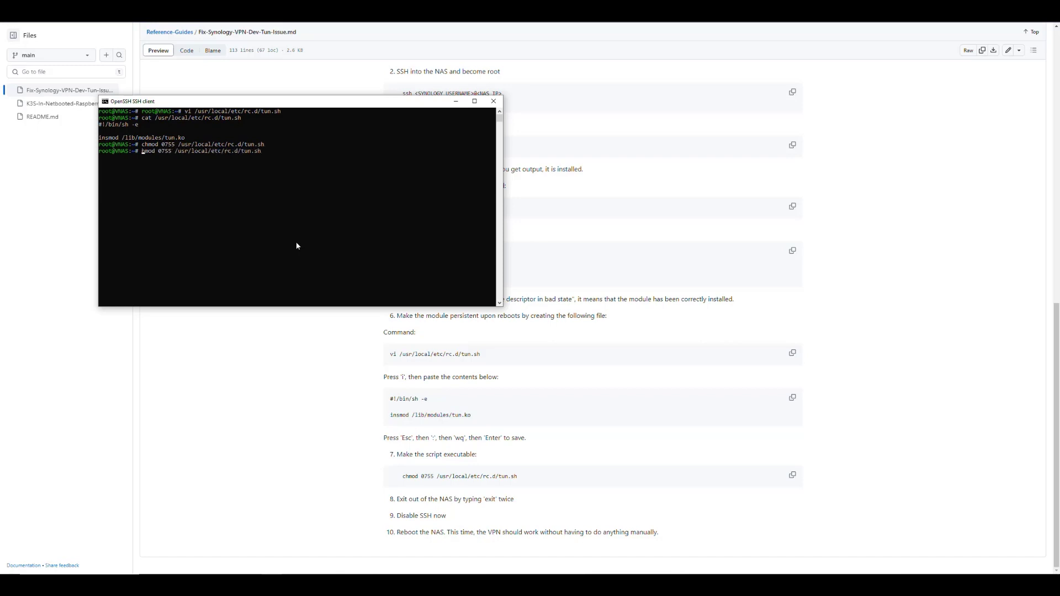
key("Delete")
key("Delete")
key("Delete")
key("Delete")
key("Delete")
key("Delete")
type("ls -al")
key("Return")
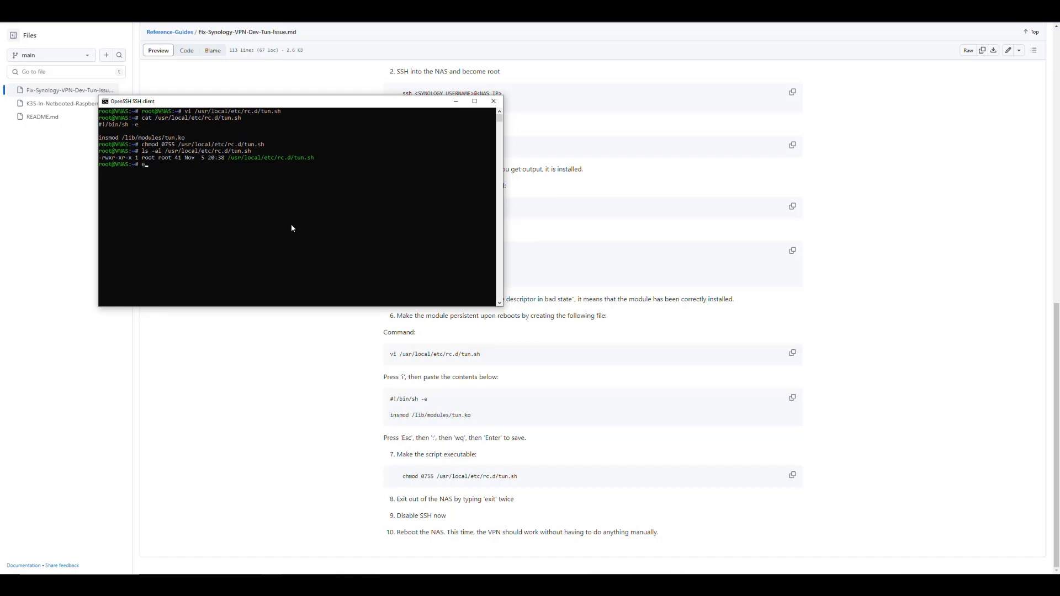
Step: Exit the root shell and close the SSH connection to the NAS
type("xit")
key("Return")
type("exit")
key("Return")
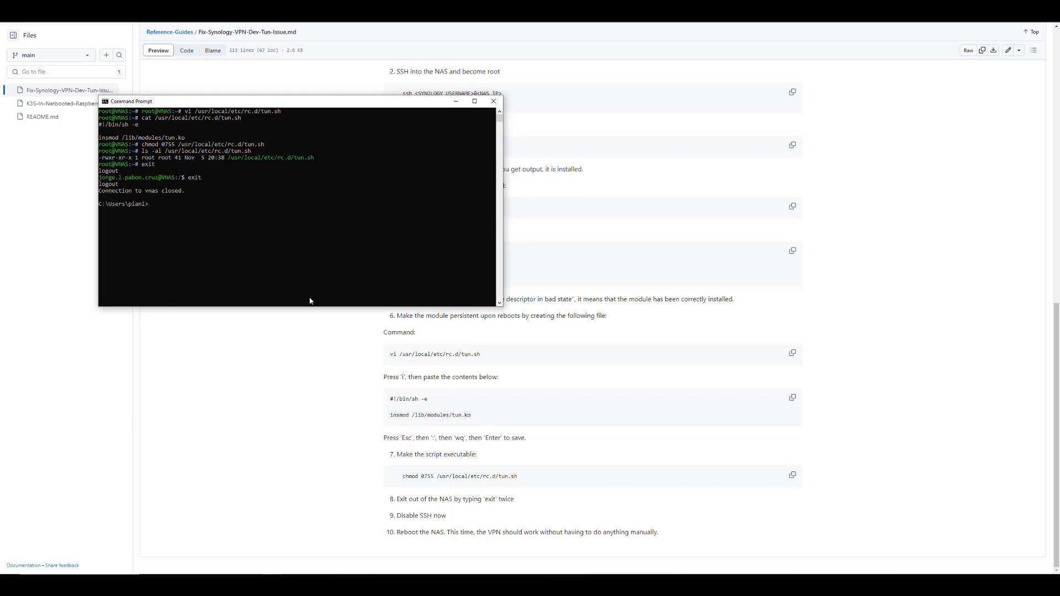
left_click(313, 340)
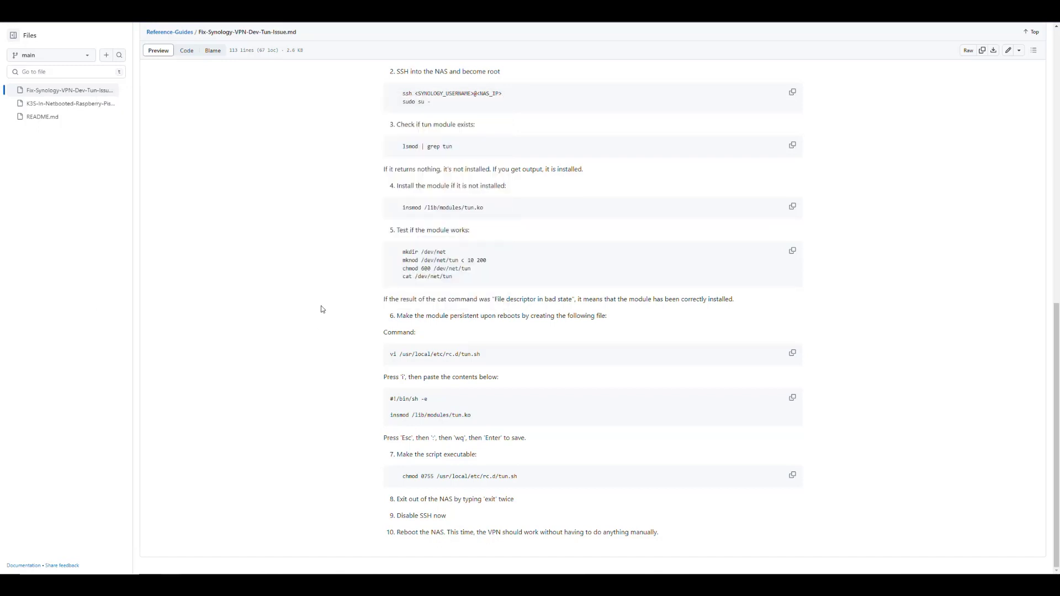
Step: Untick Enable SSH service in Terminal & SNMP and apply the change
left_click_drag(447, 517, 389, 513)
left_click(347, 450)
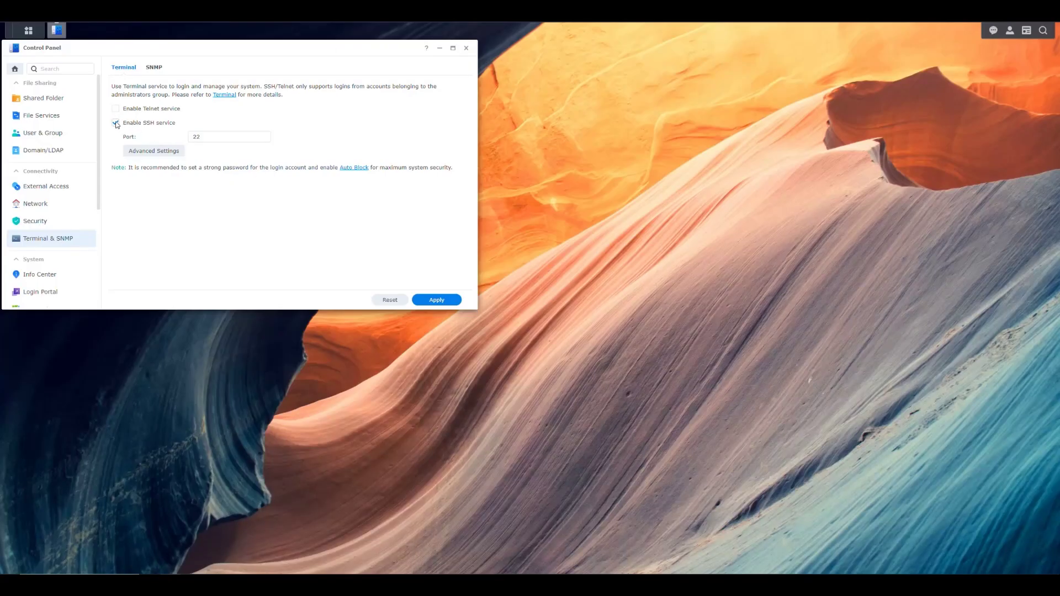
left_click(115, 123)
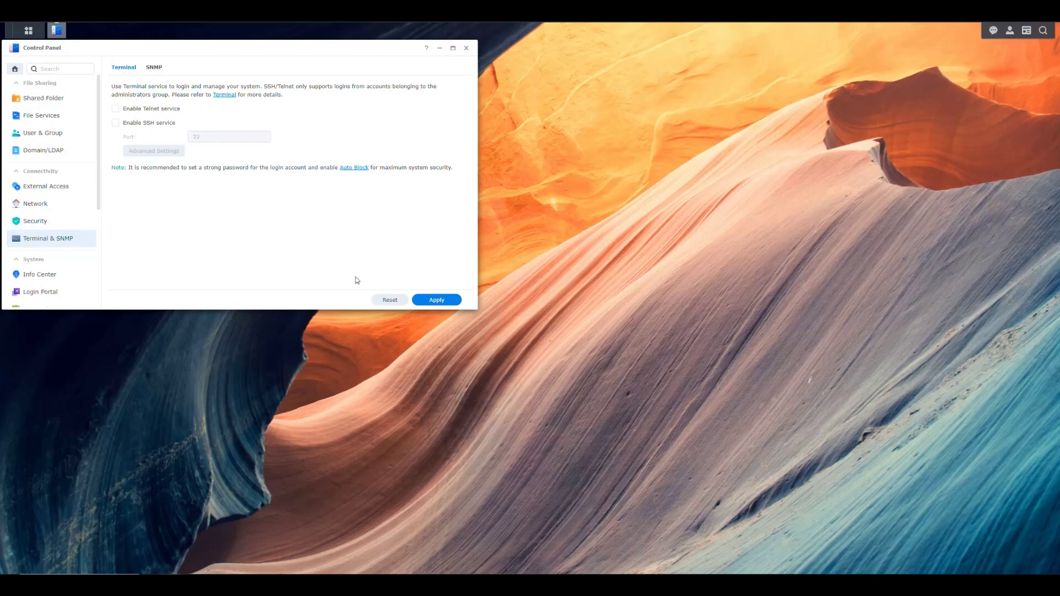
left_click(440, 301)
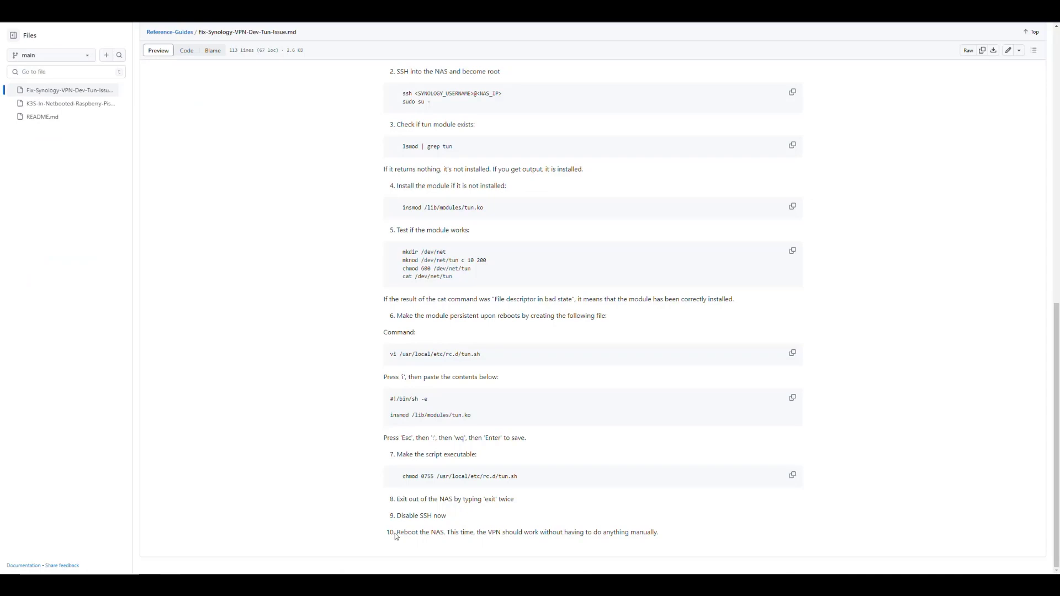
left_click_drag(397, 533, 633, 536)
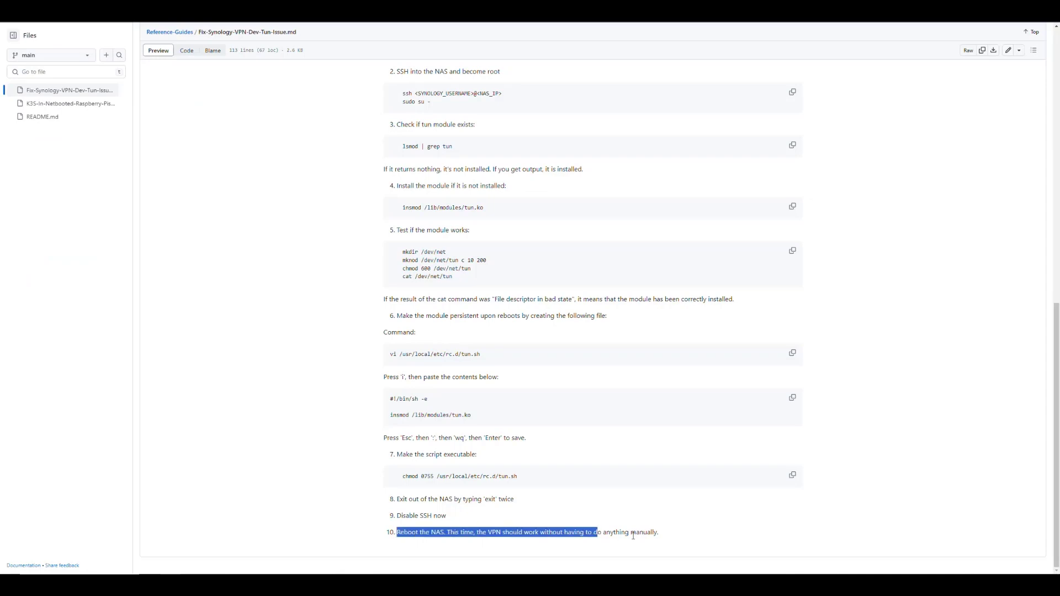
left_click(645, 538)
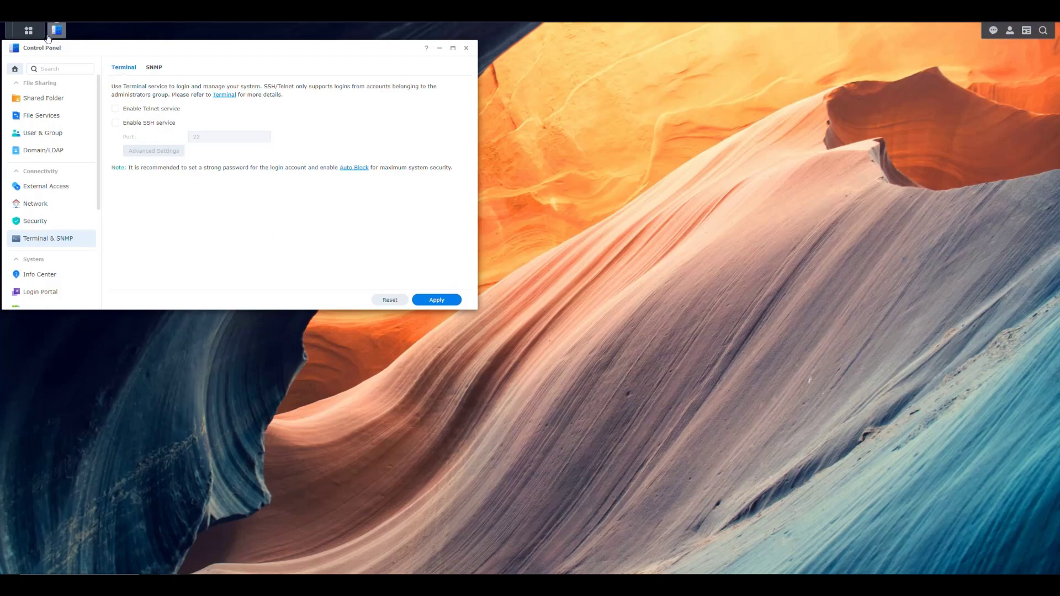
Step: Delete the DEVTUN task in Task Scheduler via Action > Delete, then close Control Panel
left_click(28, 31)
left_click(269, 101)
scroll(44, 293, "down", 3)
left_click(46, 298)
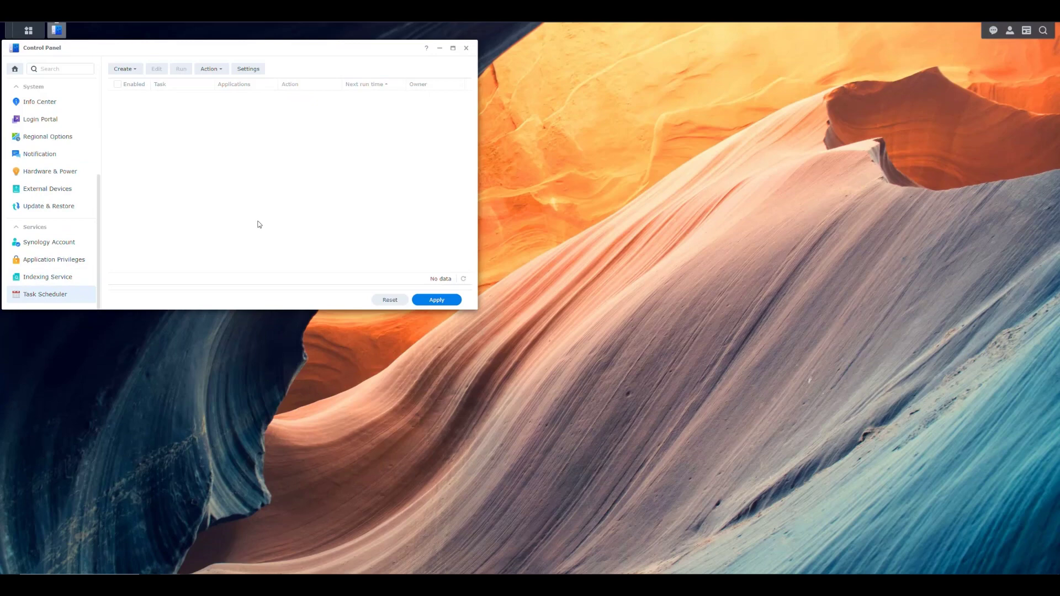
left_click(187, 97)
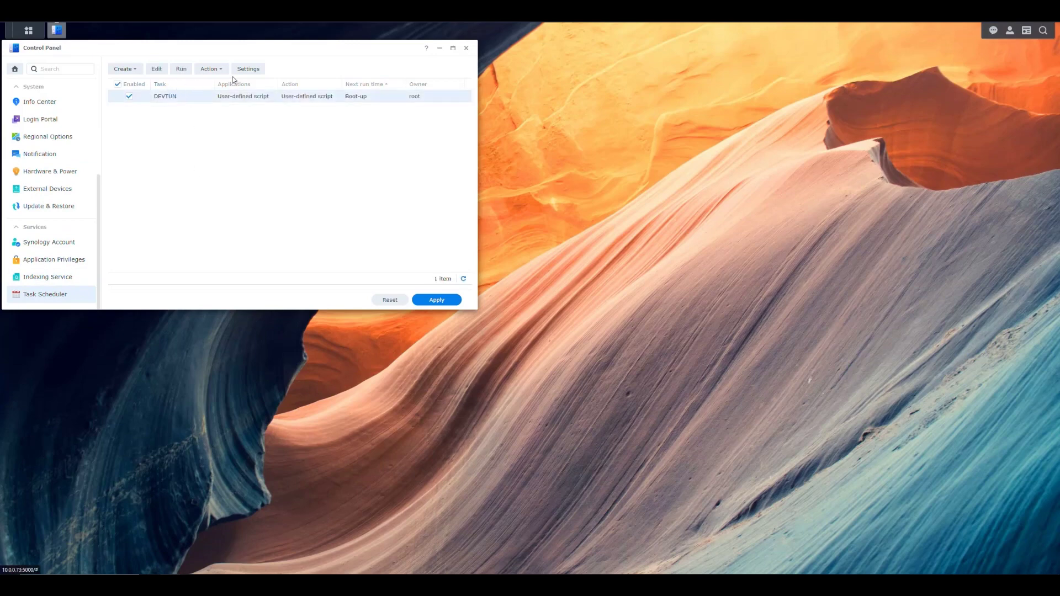
left_click(212, 69)
left_click(218, 87)
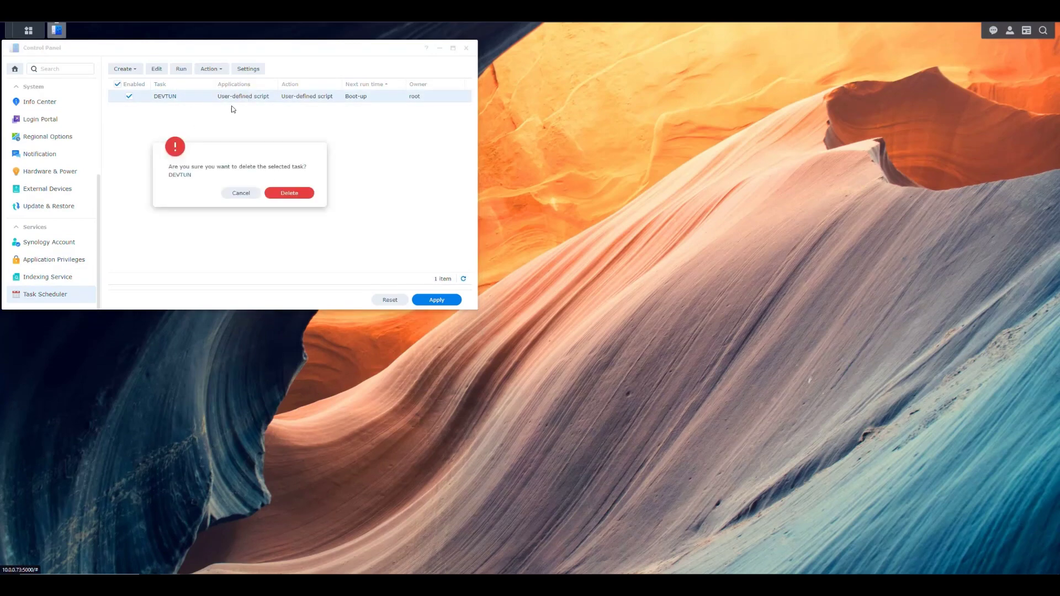
left_click(290, 192)
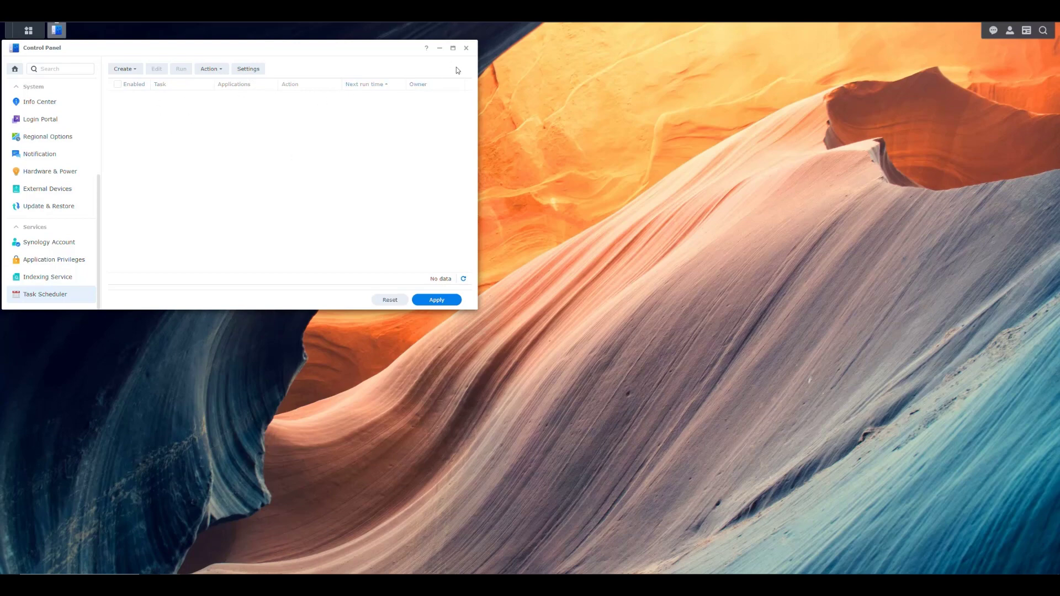
left_click(466, 49)
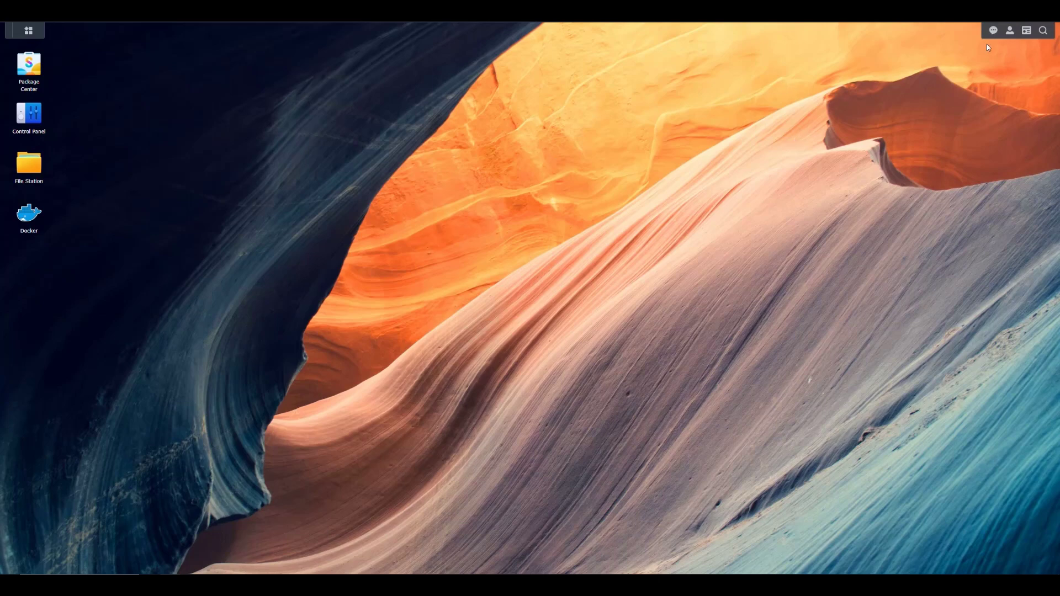
Step: Restart the NAS from the account menu and confirm the restart
left_click(1009, 33)
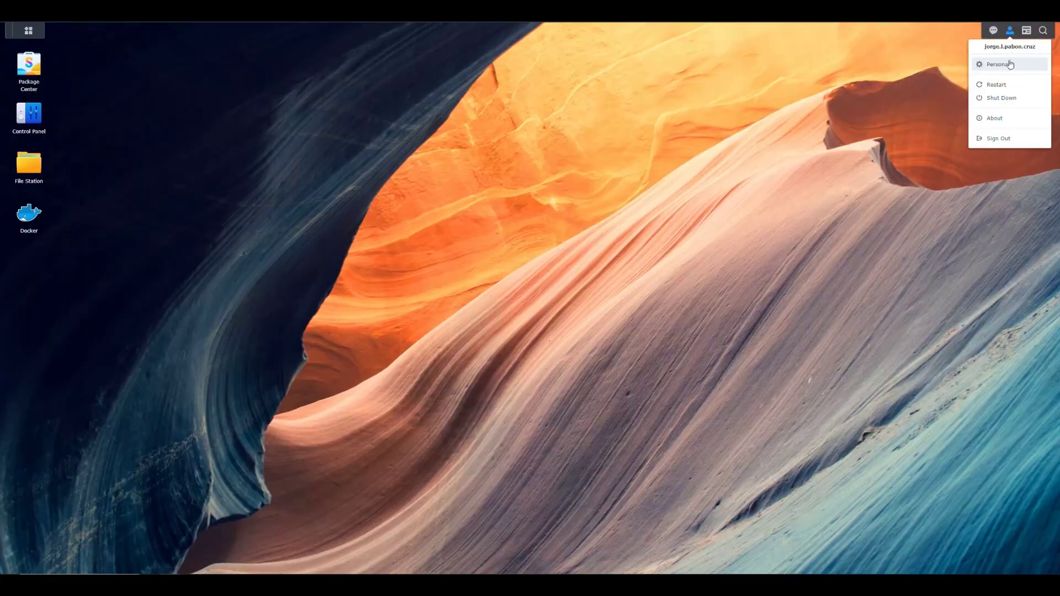
left_click(1000, 84)
left_click(605, 309)
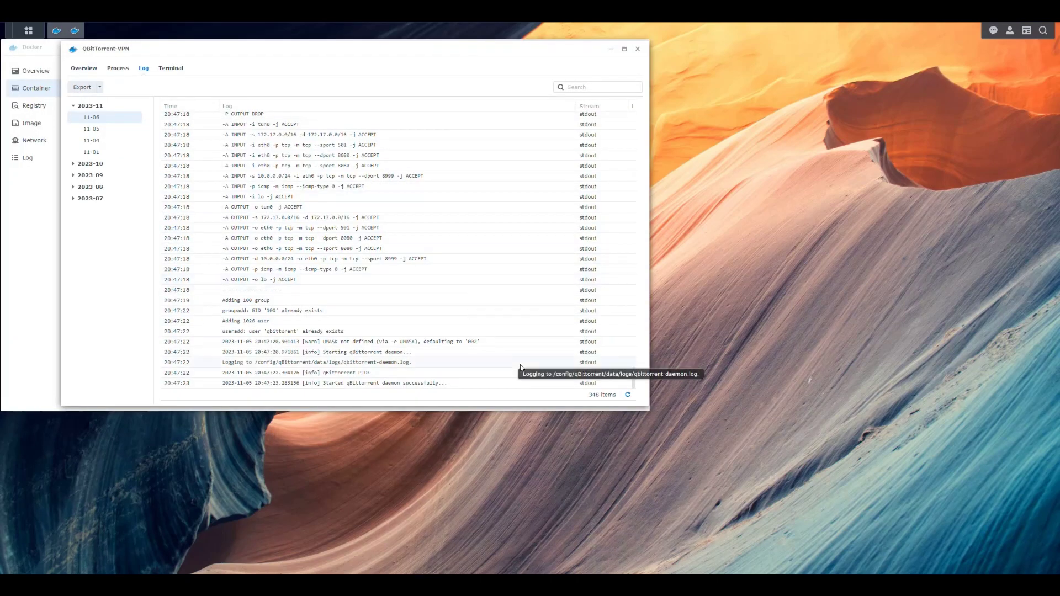
Step: Reload the qBittorrent-VPN log and scroll through it to check tun0 rules and daemon startup
left_click(628, 396)
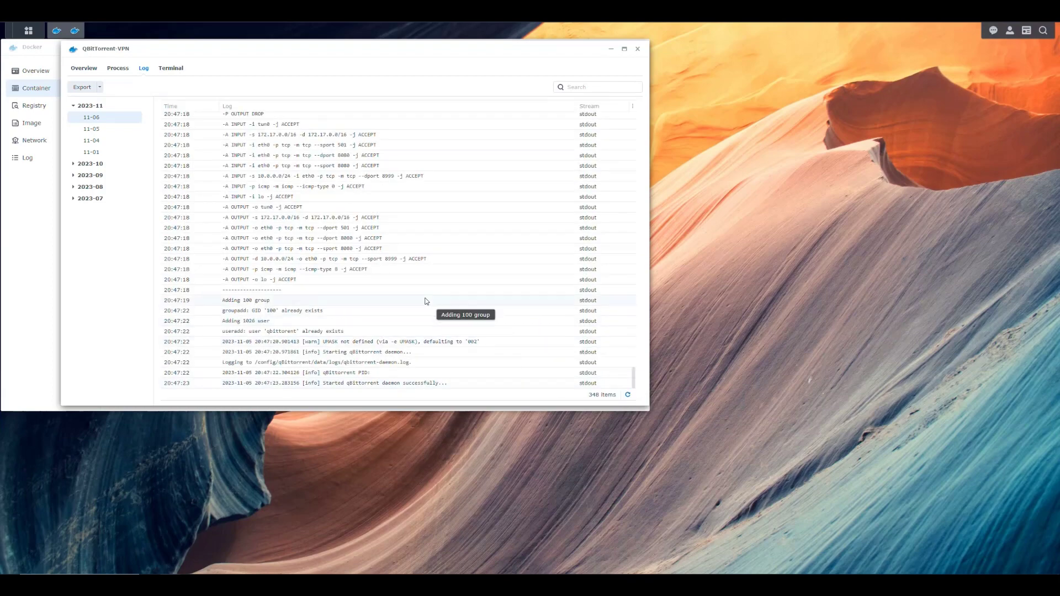
scroll(425, 296, "up", 5)
scroll(406, 292, "down", 5)
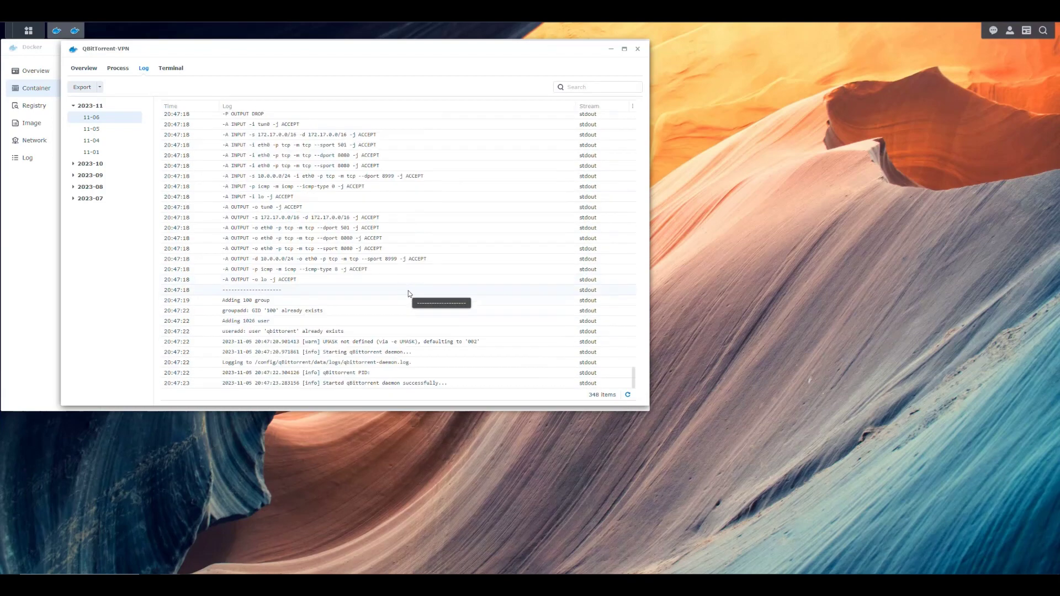